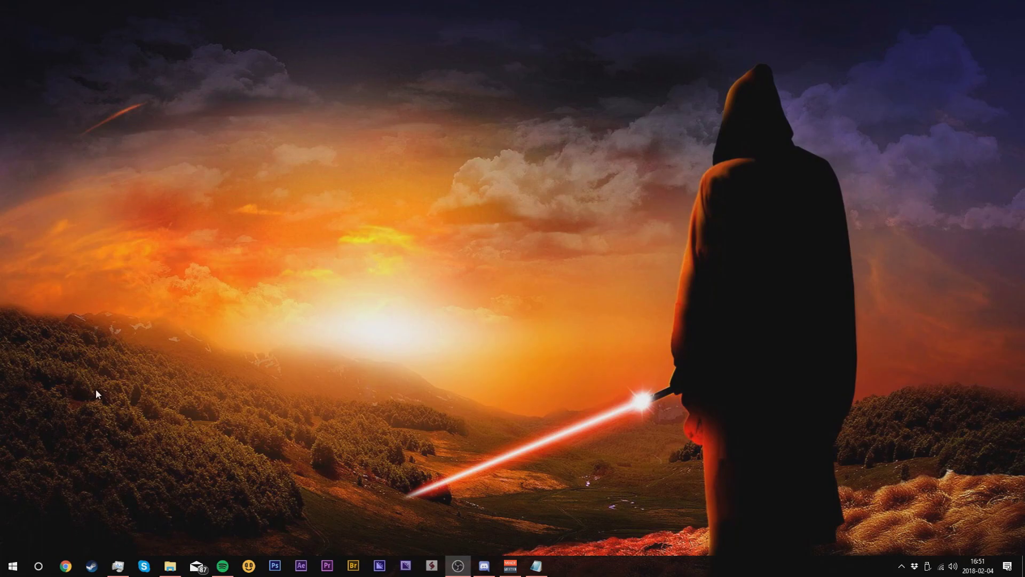
Open the Garry's Mod Publish Tool page at sourceforge.net/projects/garrysmodpublishtool in Chrome
{"action": "left_click", "coordinate": [66, 565]}
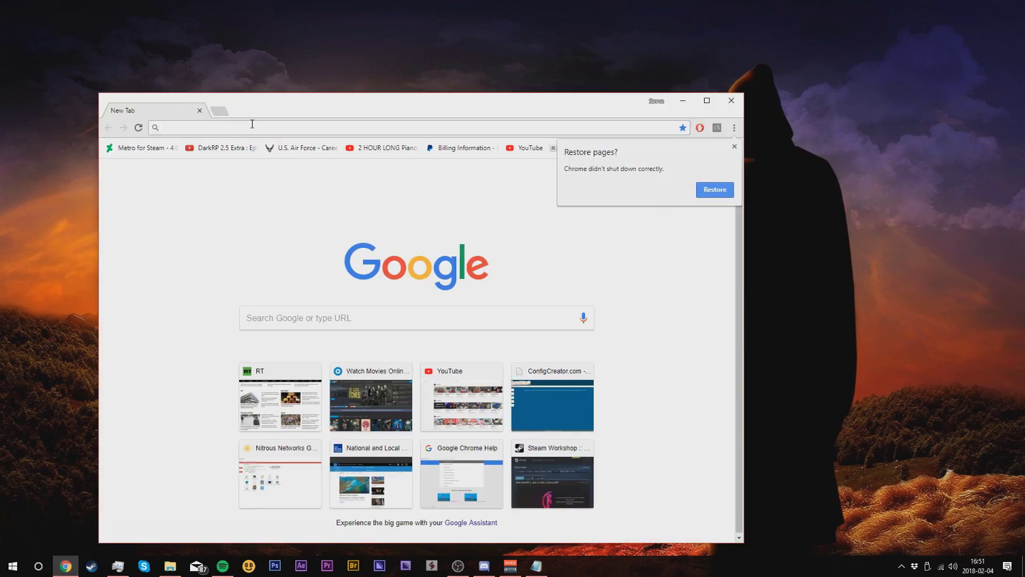
{"action": "left_click", "coordinate": [255, 128]}
{"action": "type", "text": "source"}
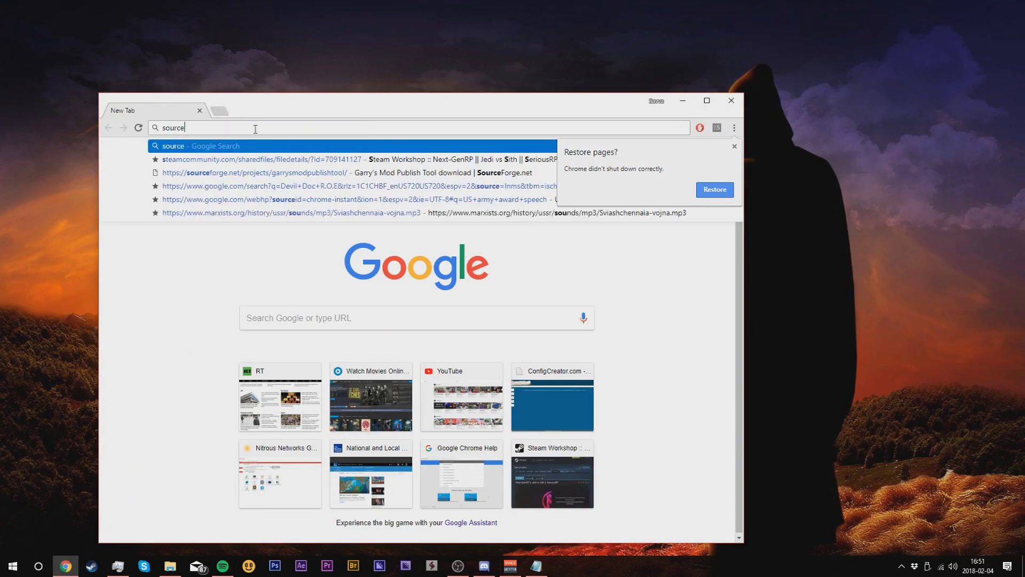
{"action": "type", "text": "forge.net"}
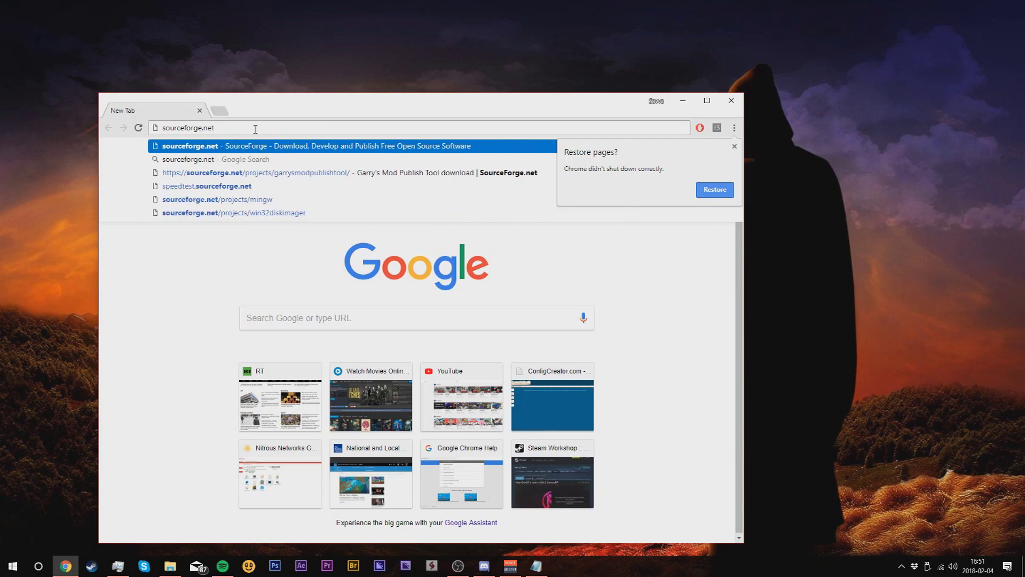
{"action": "type", "text": "/project"}
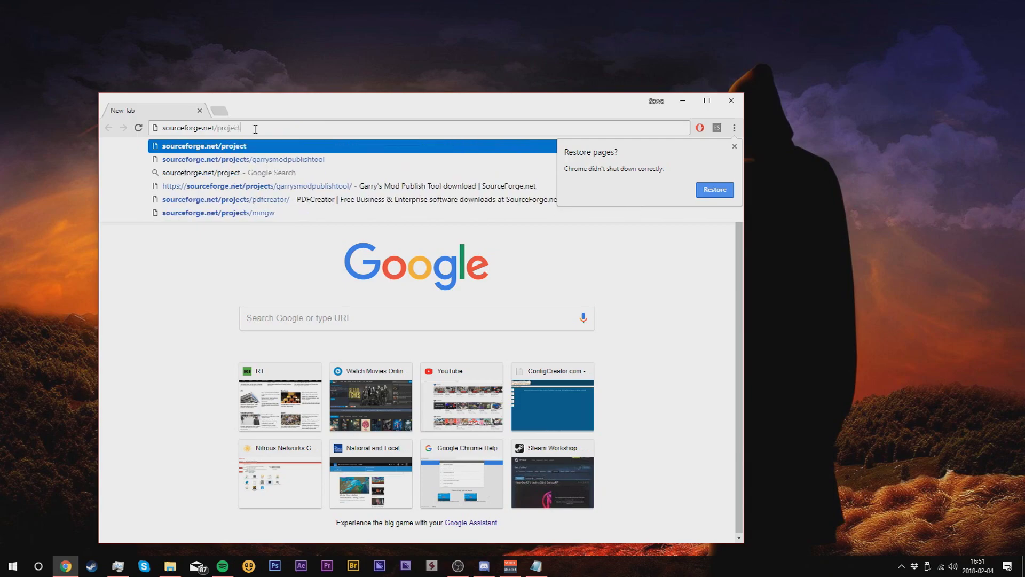
{"action": "type", "text": "s/"}
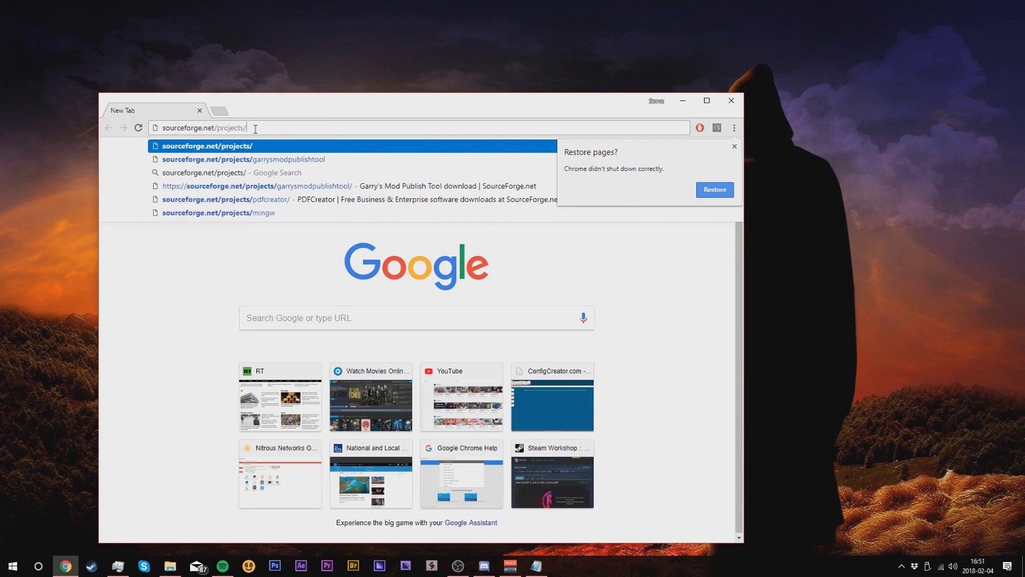
{"action": "type", "text": "garrysmodpubl"}
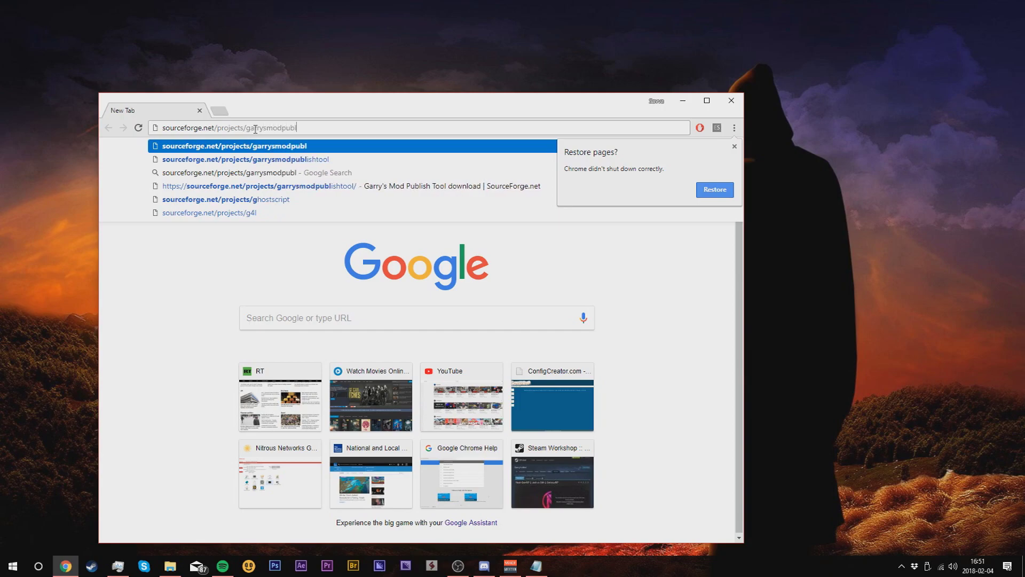
{"action": "type", "text": "ishtool"}
{"action": "key", "text": "Return"}
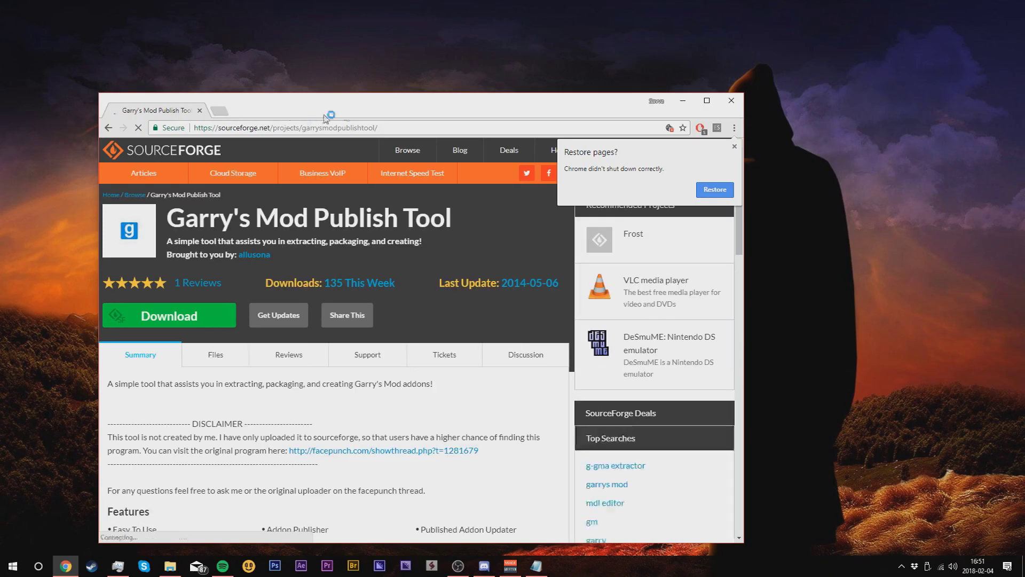
Download the Garry's Mod Publish Tool archive, place it on the desktop and close the browser
{"action": "left_click_drag", "start_coordinate": [584, 109], "coordinate": [598, 80]}
{"action": "left_click_drag", "start_coordinate": [336, 85], "coordinate": [435, 83]}
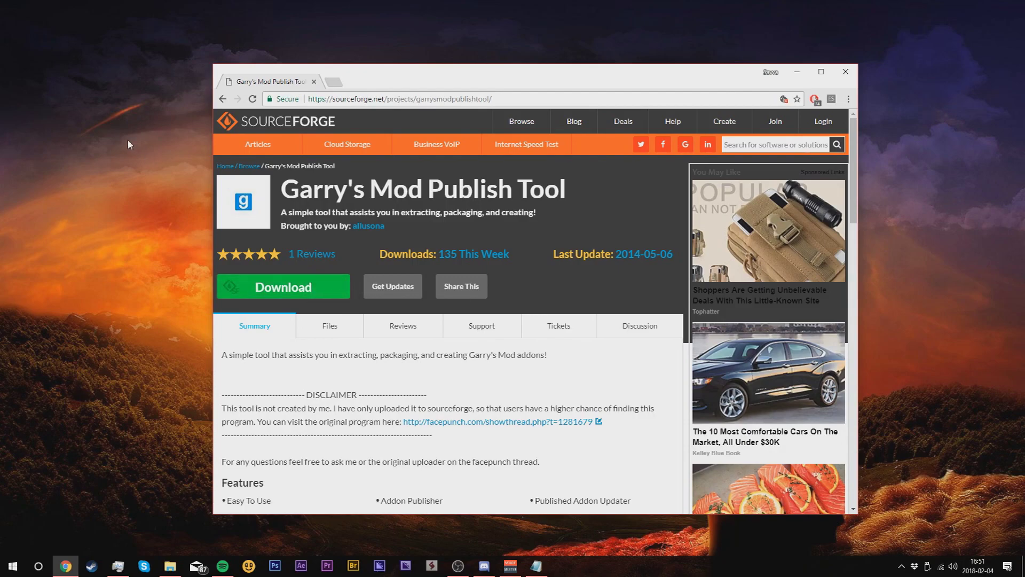
{"action": "left_click", "coordinate": [302, 291]}
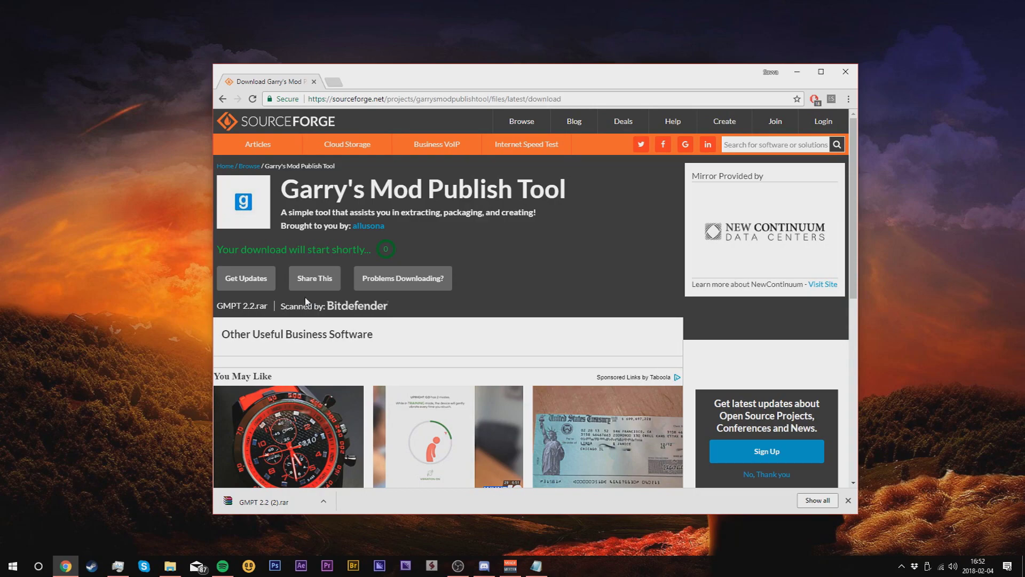
{"action": "left_click_drag", "start_coordinate": [287, 507], "coordinate": [169, 376]}
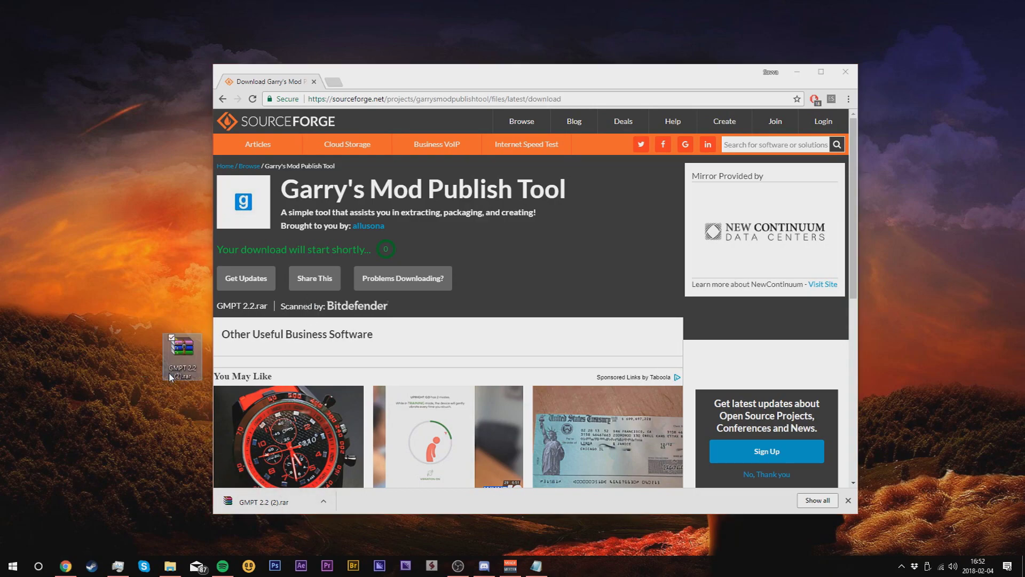
{"action": "left_click", "coordinate": [838, 73]}
Extract the downloaded GMPT archive into its own GMPT 2.2 (2) folder on the desktop and delete the archive
{"action": "left_click_drag", "start_coordinate": [190, 350], "coordinate": [352, 185]}
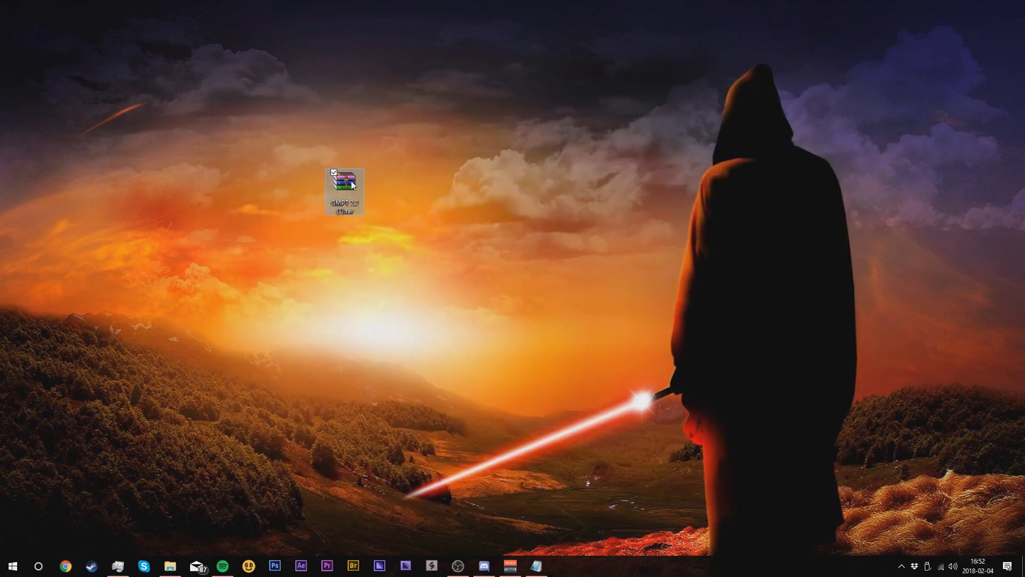
{"action": "right_click", "coordinate": [352, 184]}
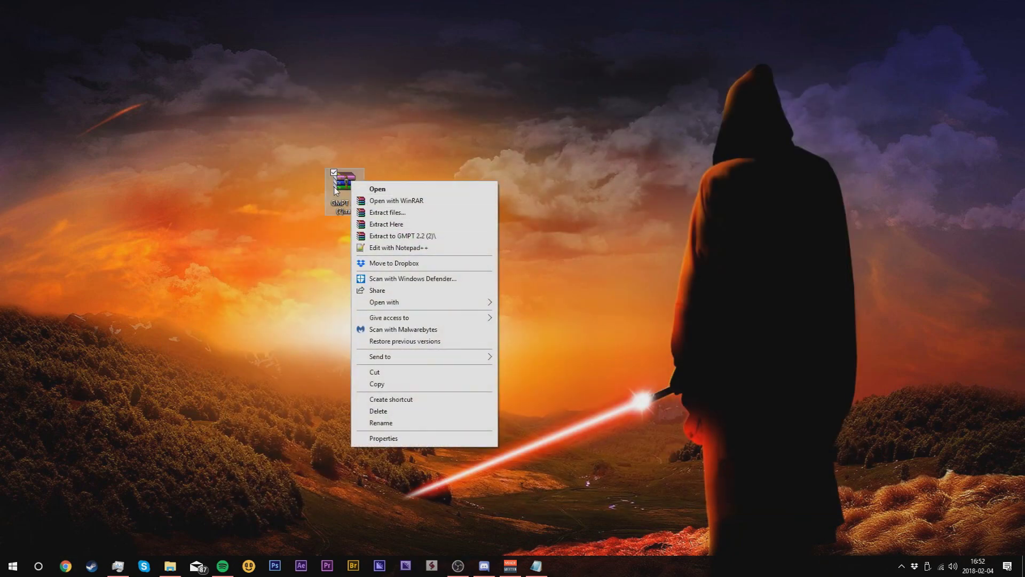
{"action": "left_click", "coordinate": [390, 236]}
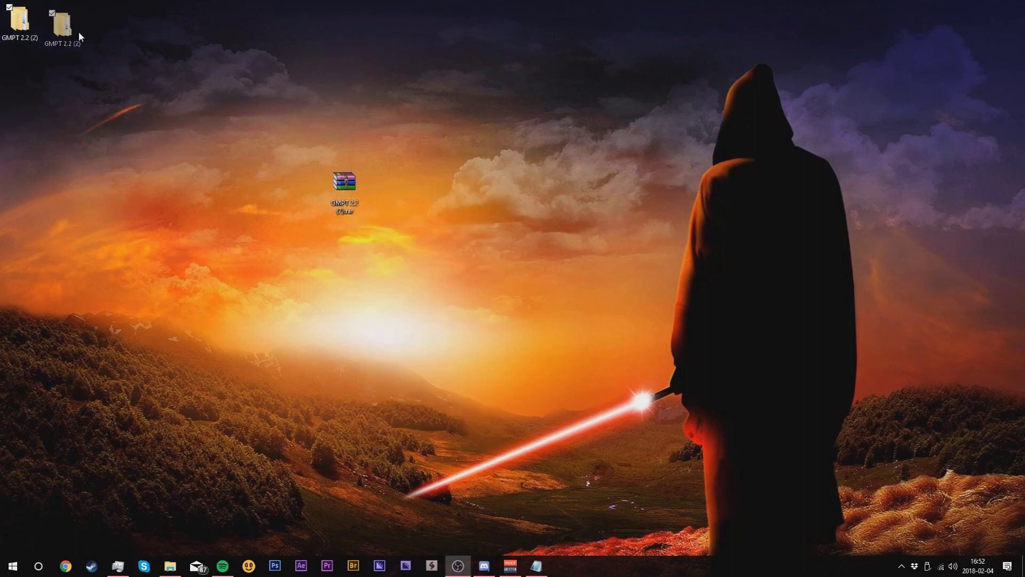
{"action": "left_click_drag", "start_coordinate": [79, 36], "coordinate": [640, 176]}
{"action": "left_click_drag", "start_coordinate": [333, 183], "coordinate": [189, 111]}
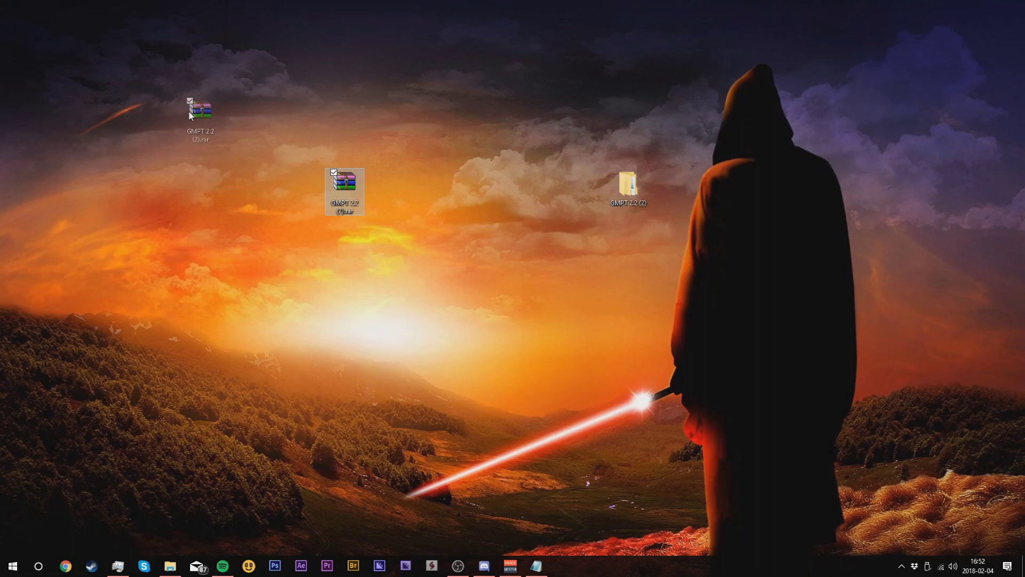
{"action": "left_click_drag", "start_coordinate": [46, 55], "coordinate": [32, 86]}
{"action": "key", "text": "Delete"}
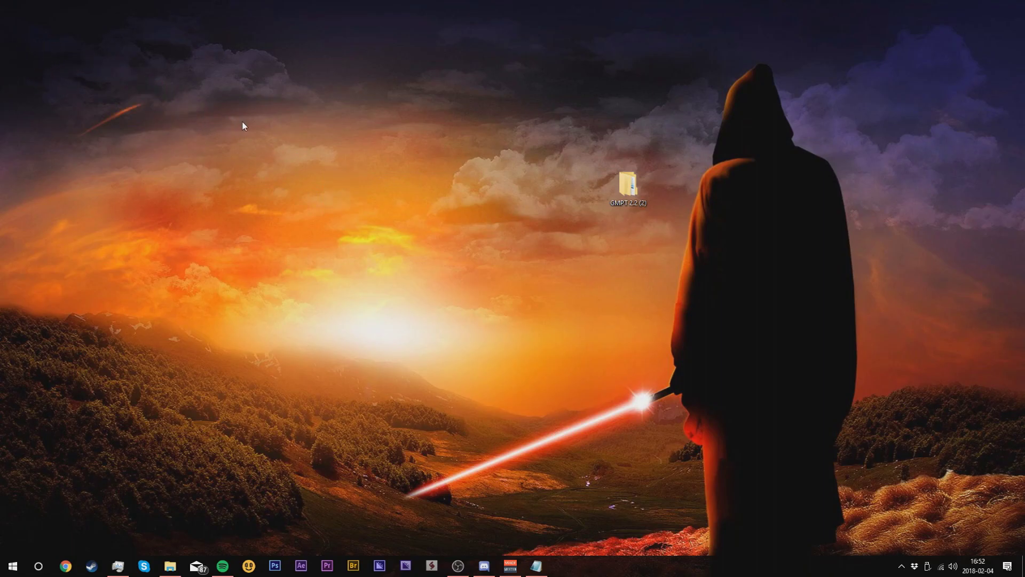
Bring the worldwar2_ranks addon folder into view on the desktop and set it beyond the GMPT folder
{"action": "left_click_drag", "start_coordinate": [0, 189], "coordinate": [385, 189]}
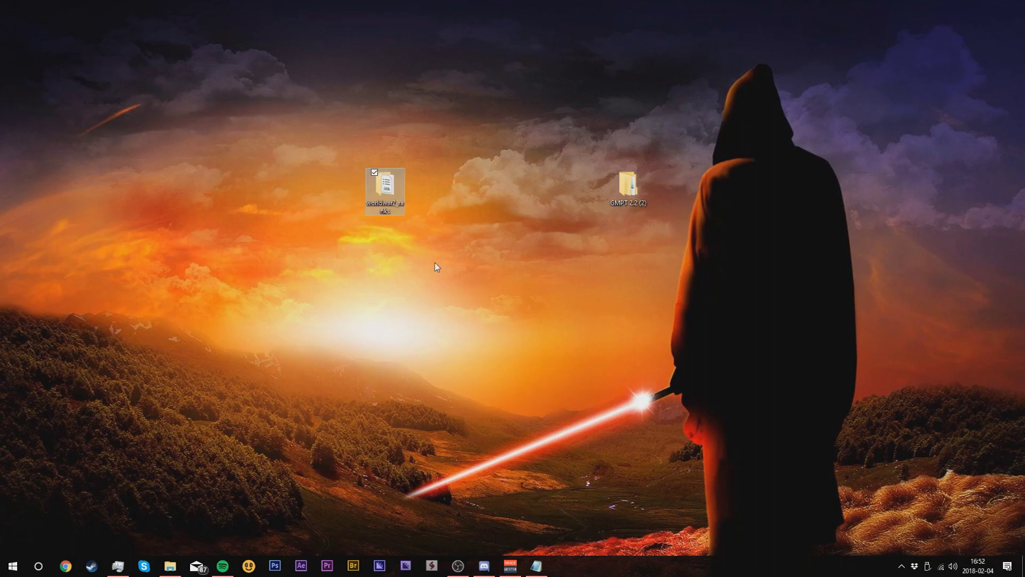
{"action": "left_click_drag", "start_coordinate": [437, 267], "coordinate": [315, 153]}
{"action": "left_click_drag", "start_coordinate": [385, 187], "coordinate": [743, 184]}
Open the inner GMPT 2.2 folder and go through its lib folder, gmpu.jar, settings and readme files
{"action": "double_click", "coordinate": [386, 189]}
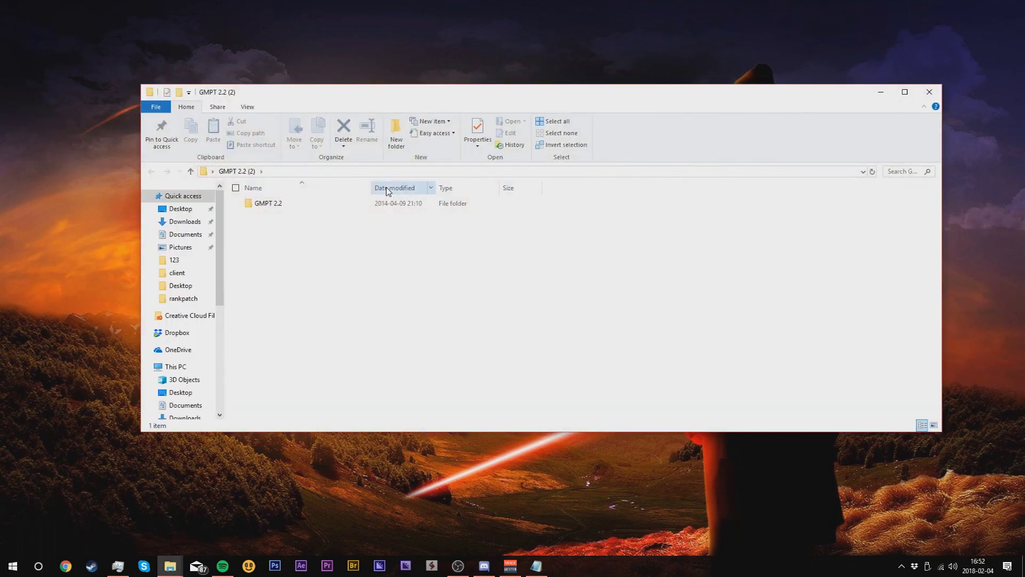
{"action": "double_click", "coordinate": [293, 207]}
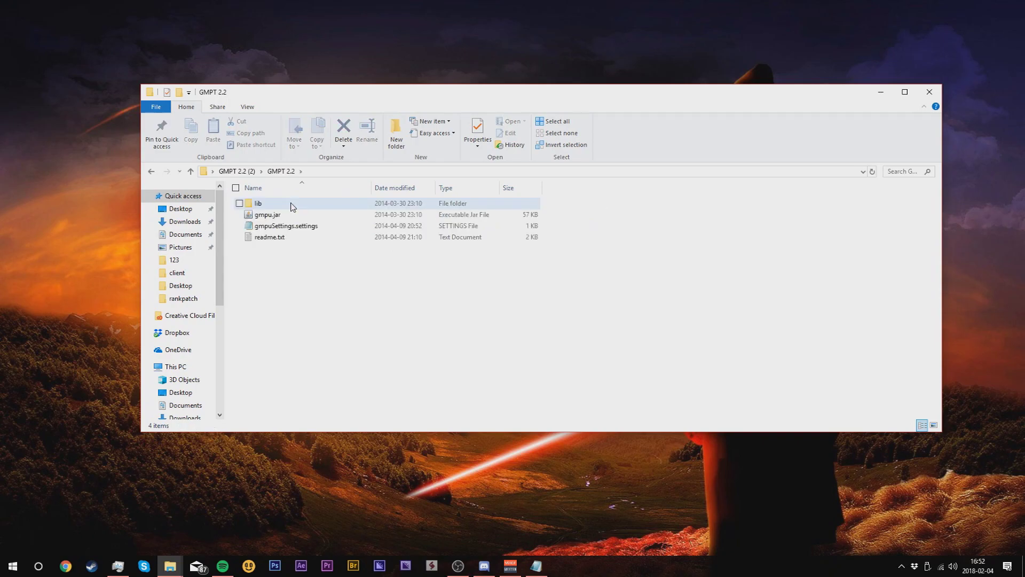
{"action": "left_click", "coordinate": [290, 204]}
{"action": "left_click", "coordinate": [287, 215]}
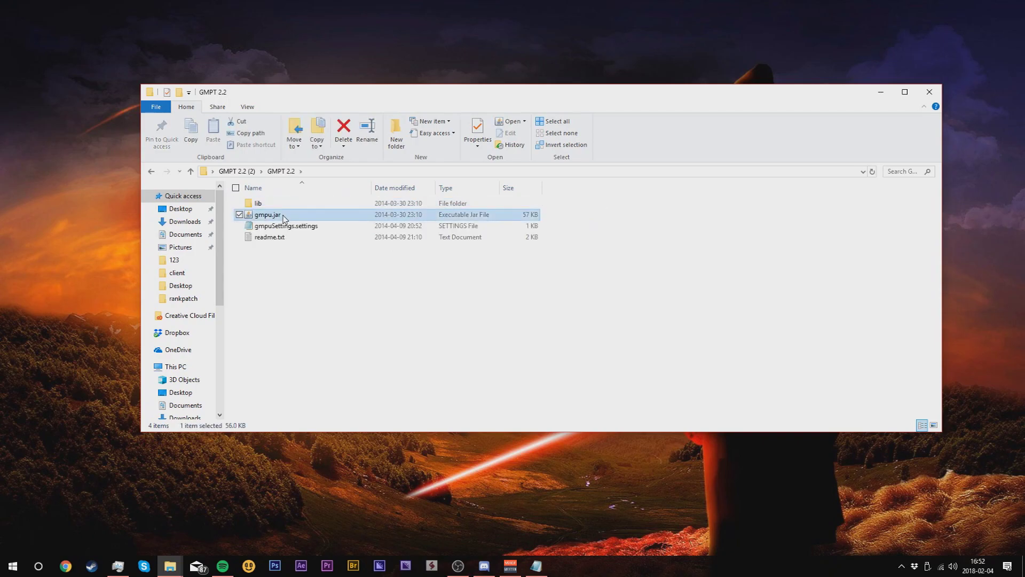
{"action": "left_click", "coordinate": [288, 229]}
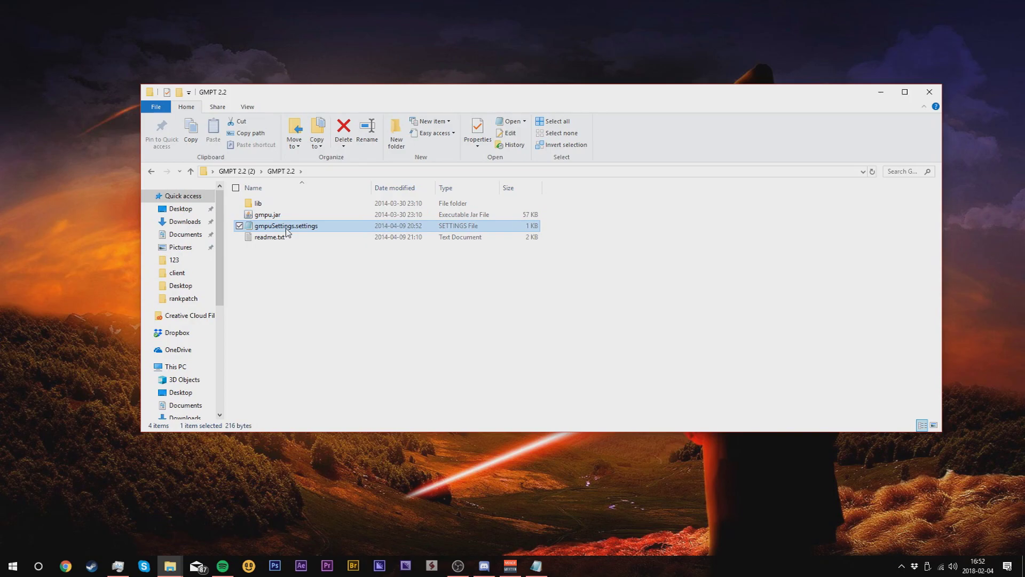
{"action": "left_click", "coordinate": [285, 241]}
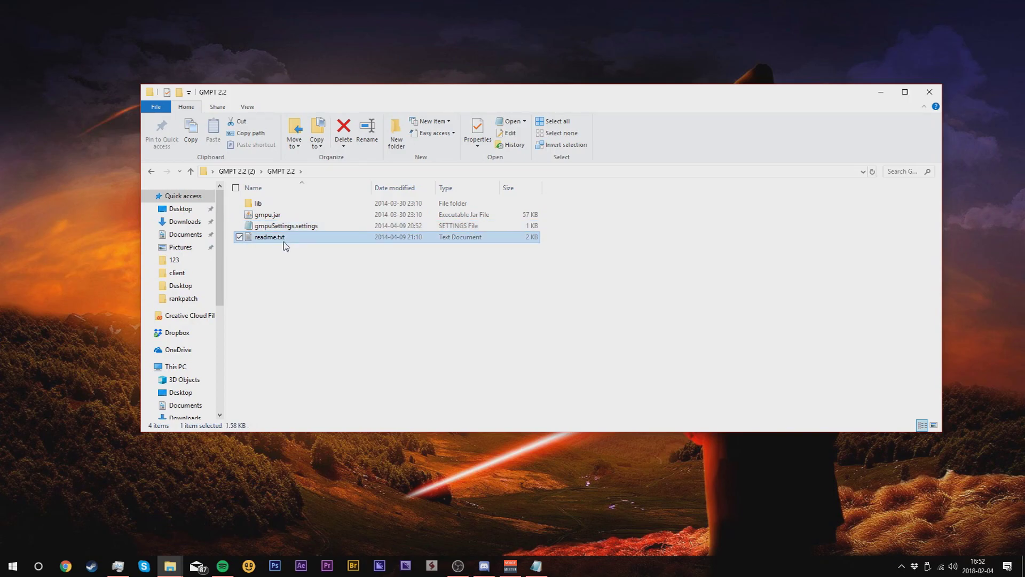
Launch gmpu.jar, move the utility's window away from the screen edge and put the folder window away
{"action": "left_click", "coordinate": [302, 221]}
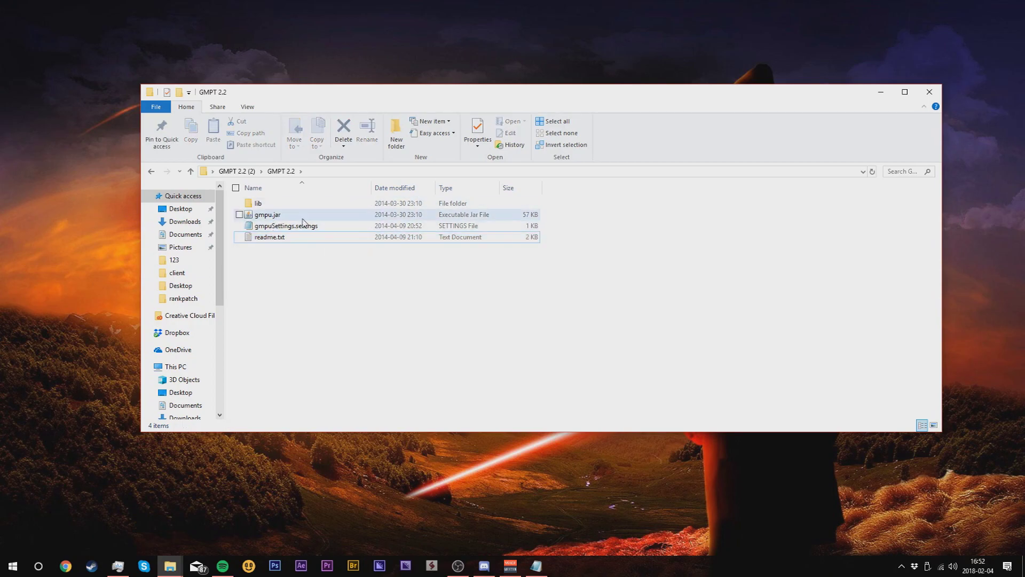
{"action": "double_click", "coordinate": [302, 220]}
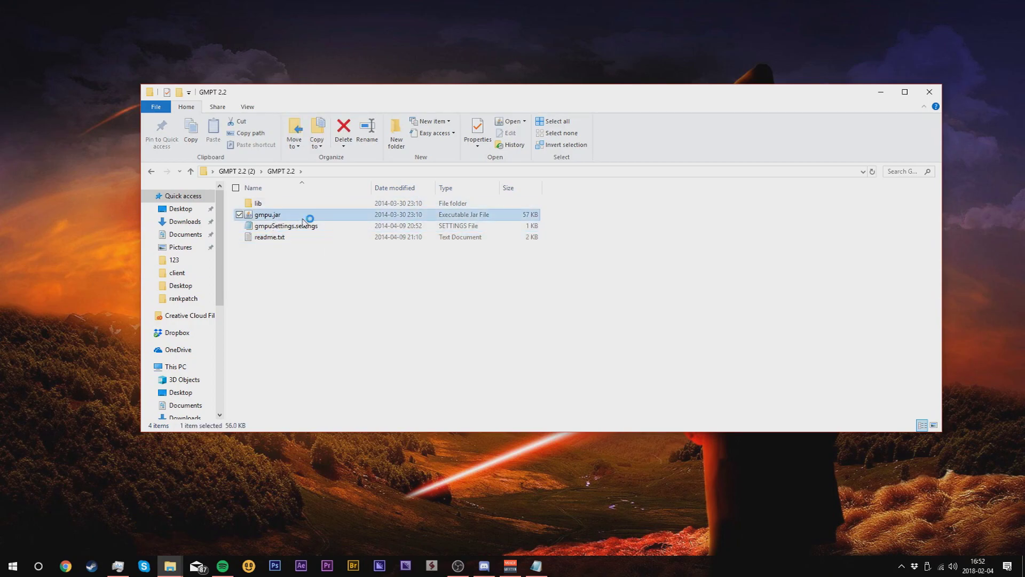
{"action": "left_click_drag", "start_coordinate": [213, 7], "coordinate": [364, 87]}
{"action": "left_click", "coordinate": [881, 91]}
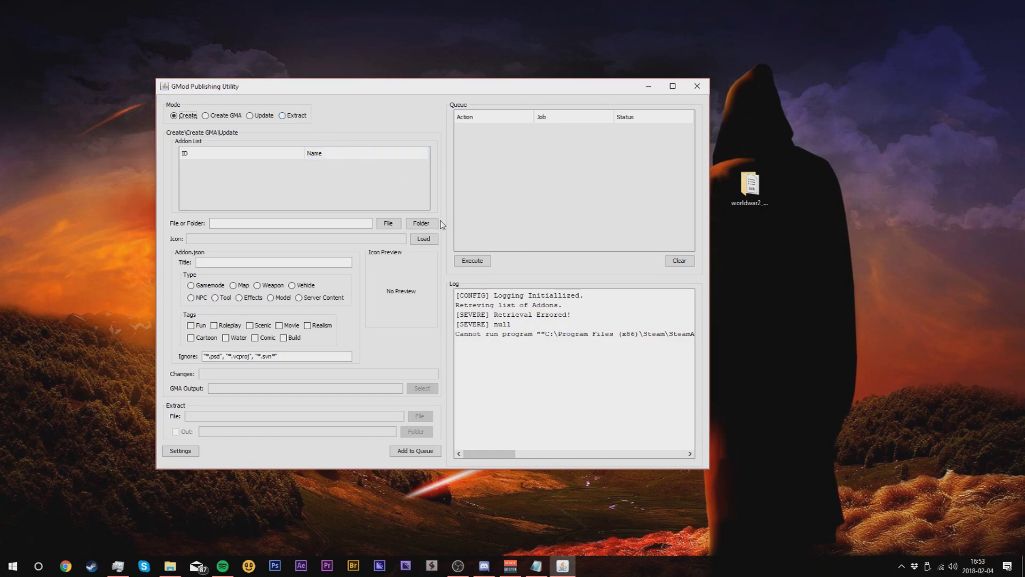
Choose the worldwar2_ranks folder on the desktop as the addon folder
{"action": "left_click", "coordinate": [422, 224]}
{"action": "left_click", "coordinate": [304, 251]}
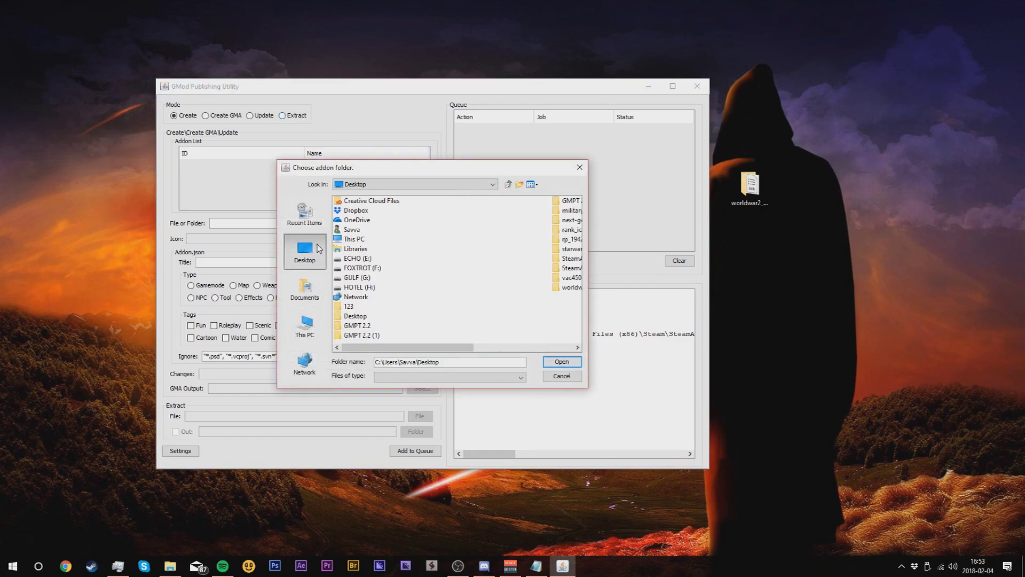
{"action": "left_click_drag", "start_coordinate": [434, 347], "coordinate": [534, 347]}
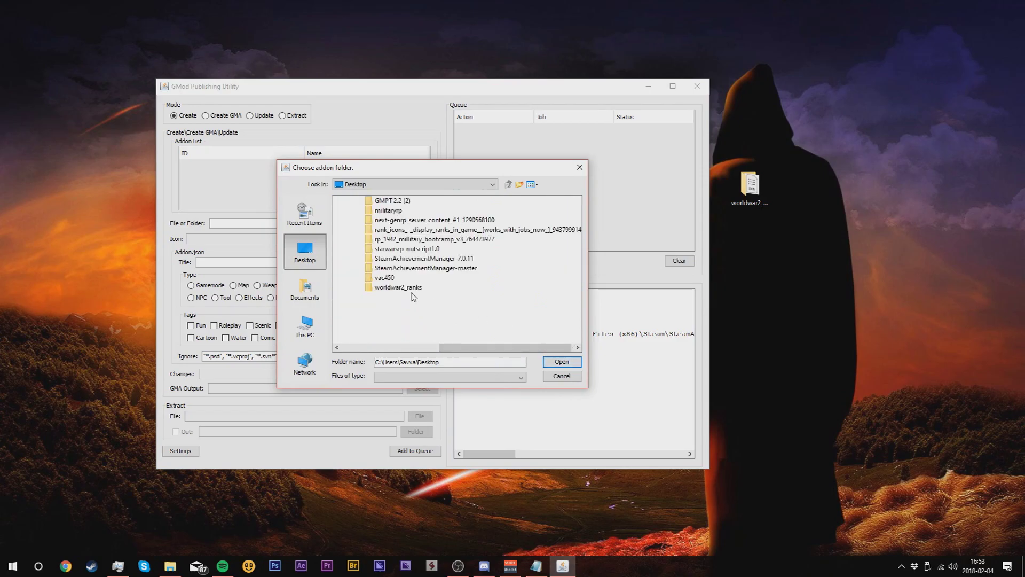
{"action": "left_click", "coordinate": [397, 288]}
{"action": "left_click", "coordinate": [561, 362]}
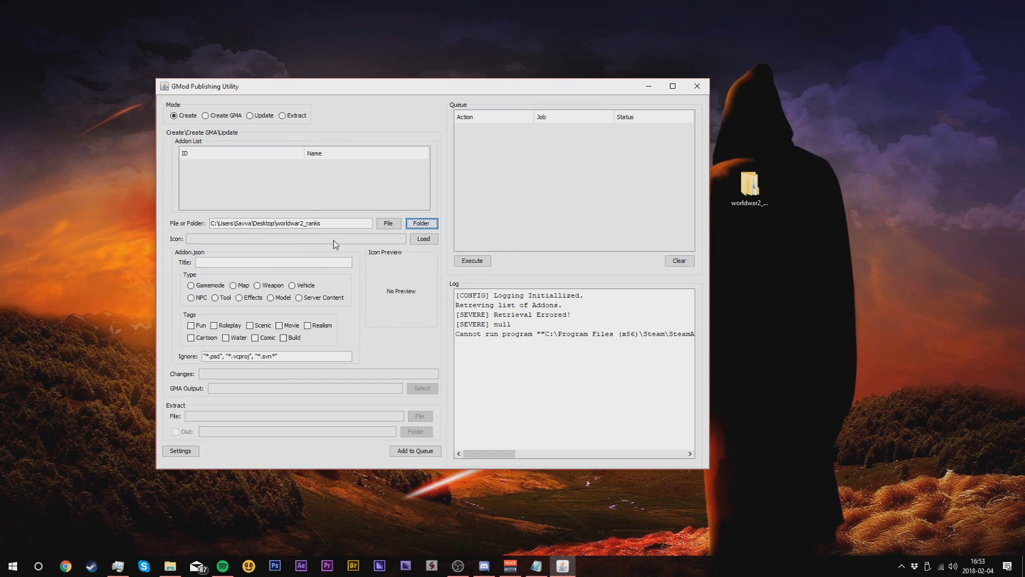
Load Meshmerizer-512x512.jpg from the desktop as the addon icon
{"action": "left_click", "coordinate": [424, 239]}
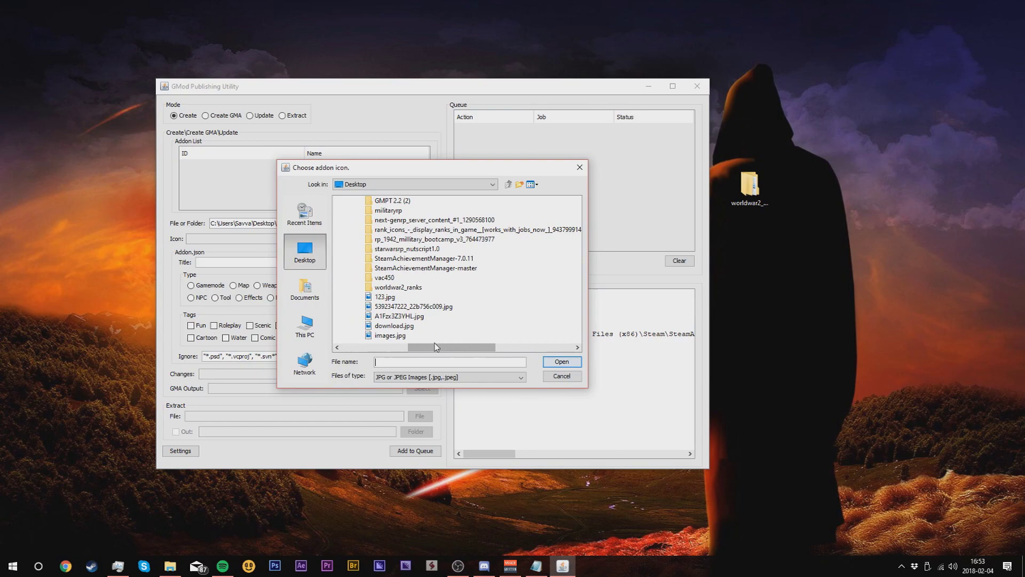
{"action": "scroll", "coordinate": [429, 331], "scroll_direction": "down", "scroll_amount": 3}
{"action": "left_click", "coordinate": [408, 201]}
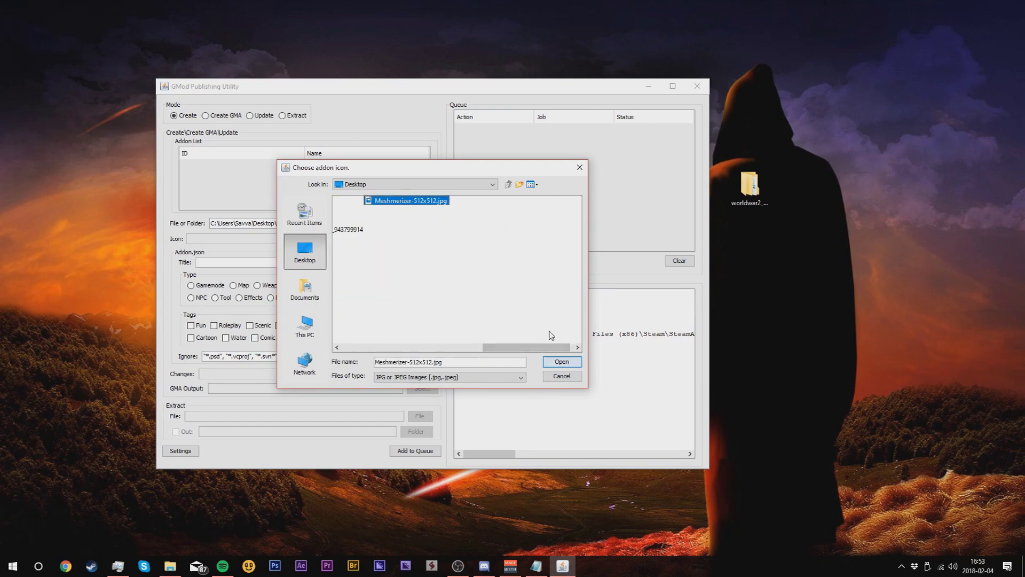
{"action": "left_click", "coordinate": [562, 361]}
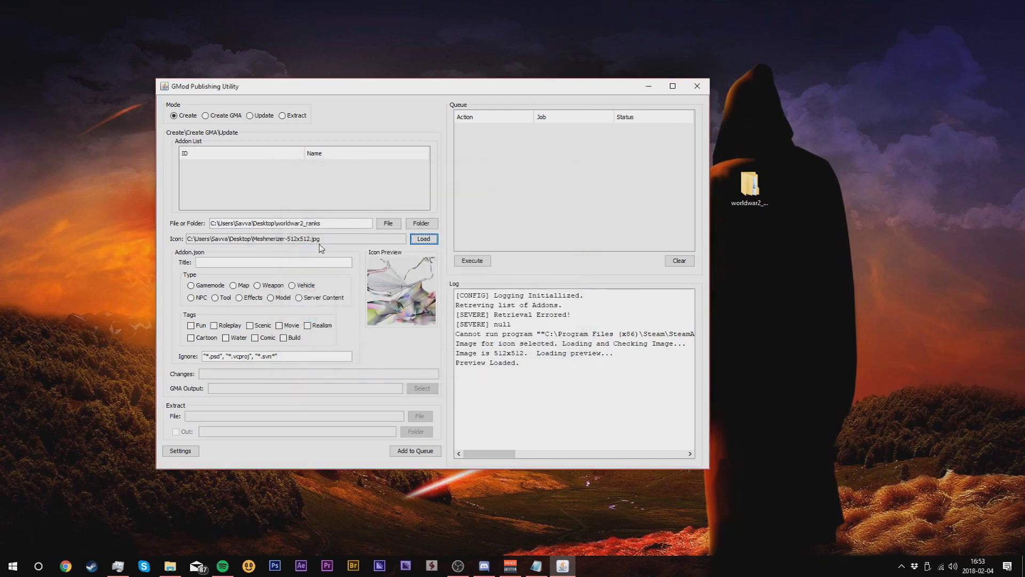
Title the addon "Test rank System, World War II" and classify it as Server Content with the Realism and Roleplay tags
{"action": "left_click", "coordinate": [229, 264]}
{"action": "type", "text": "Test rank System, World War II"}
{"action": "left_click", "coordinate": [326, 298]}
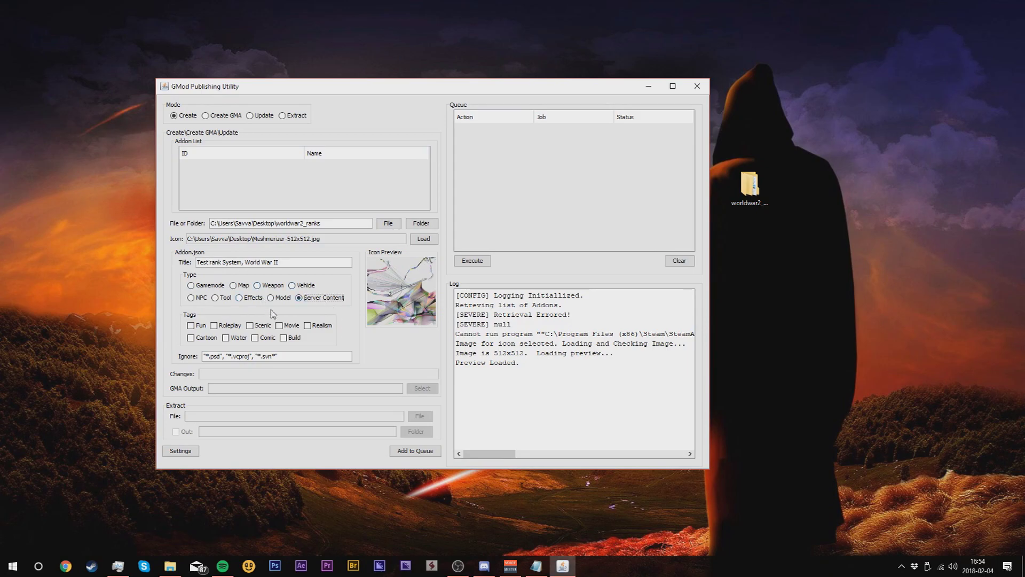
{"action": "left_click", "coordinate": [321, 326]}
{"action": "left_click", "coordinate": [221, 327]}
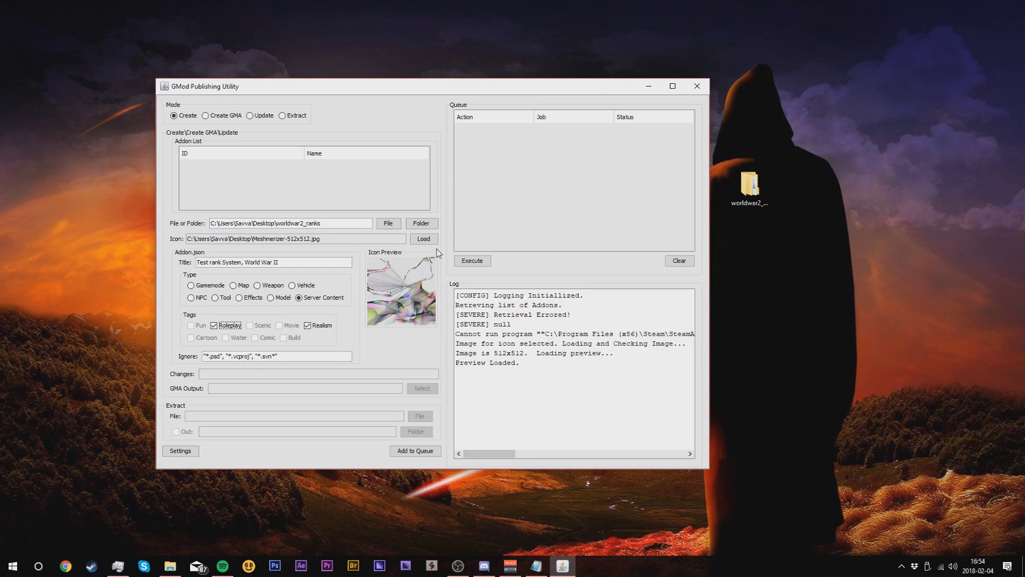
Open the utility's GMod path settings and move the paths dialog away from the screen edge
{"action": "left_click", "coordinate": [184, 452]}
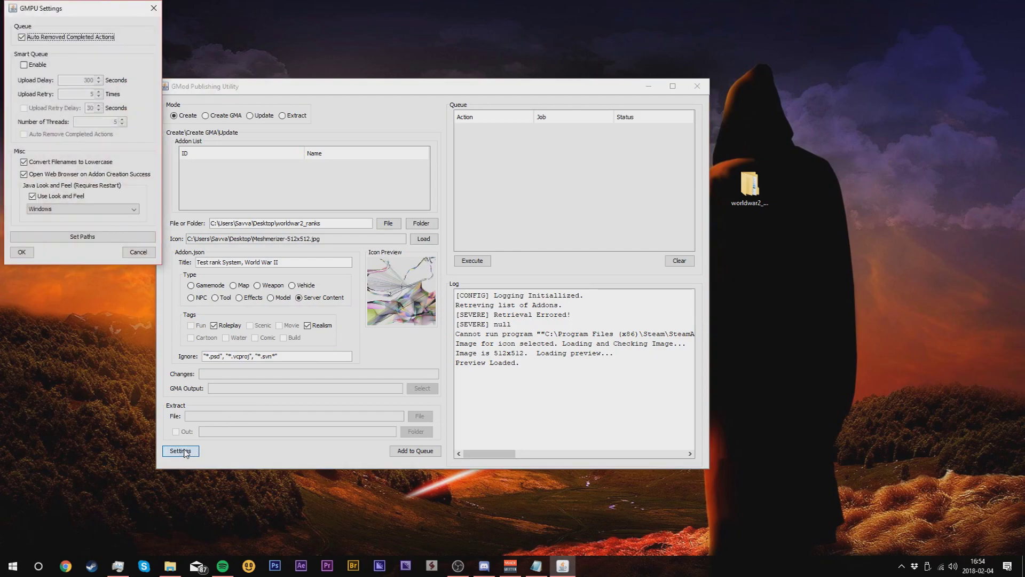
{"action": "left_click", "coordinate": [75, 240]}
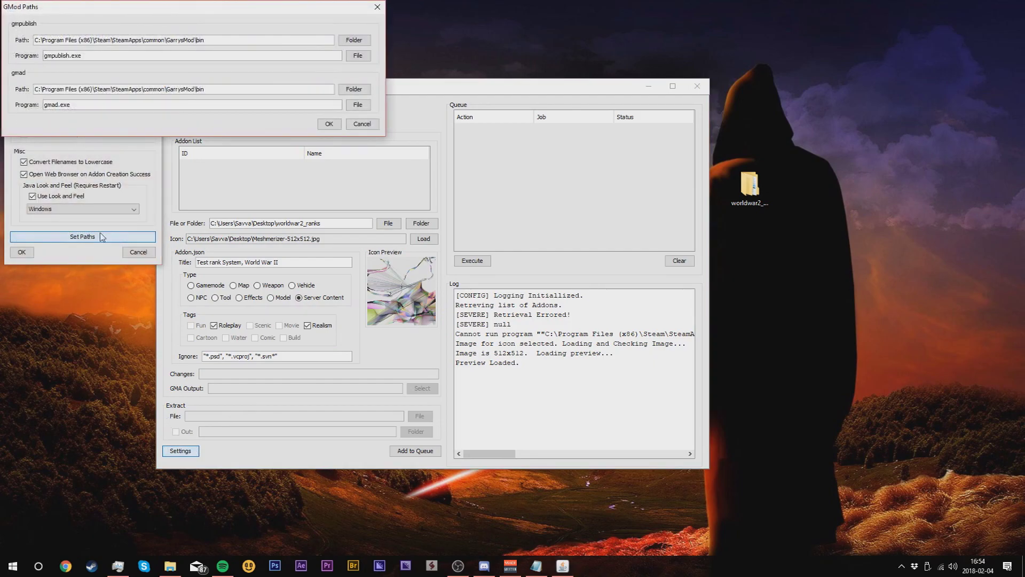
{"action": "left_click_drag", "start_coordinate": [111, 12], "coordinate": [236, 227]}
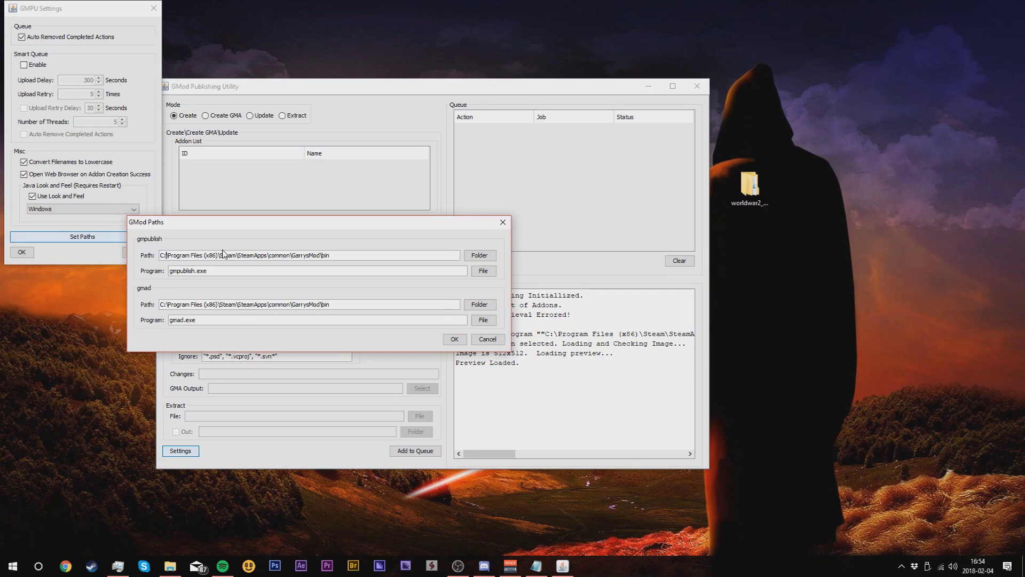
Browse for the gmpublish path into the GarrysMod folder under F:\SteamLibrary\steamapps\common
{"action": "left_click", "coordinate": [479, 255]}
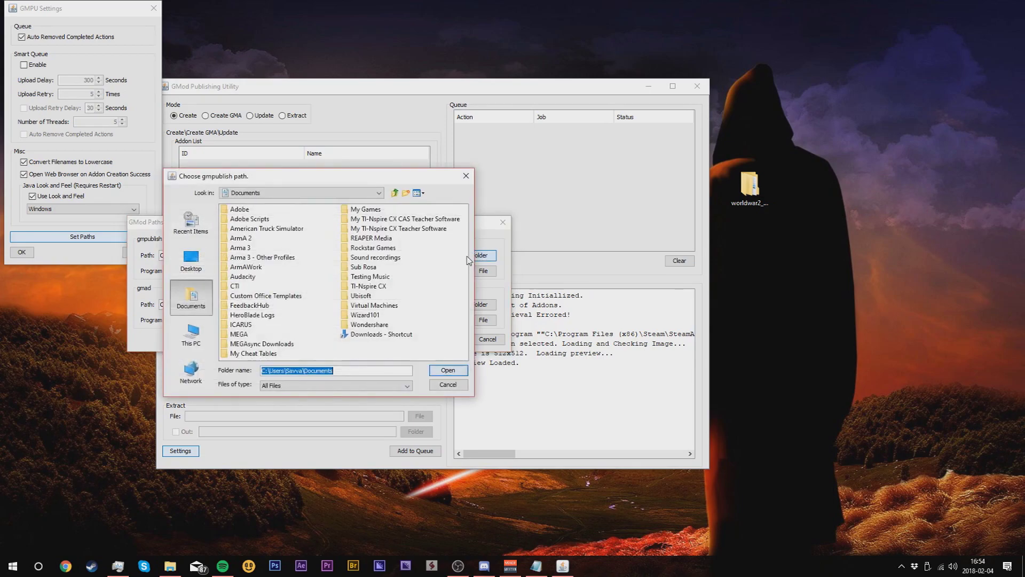
{"action": "left_click", "coordinate": [199, 329]}
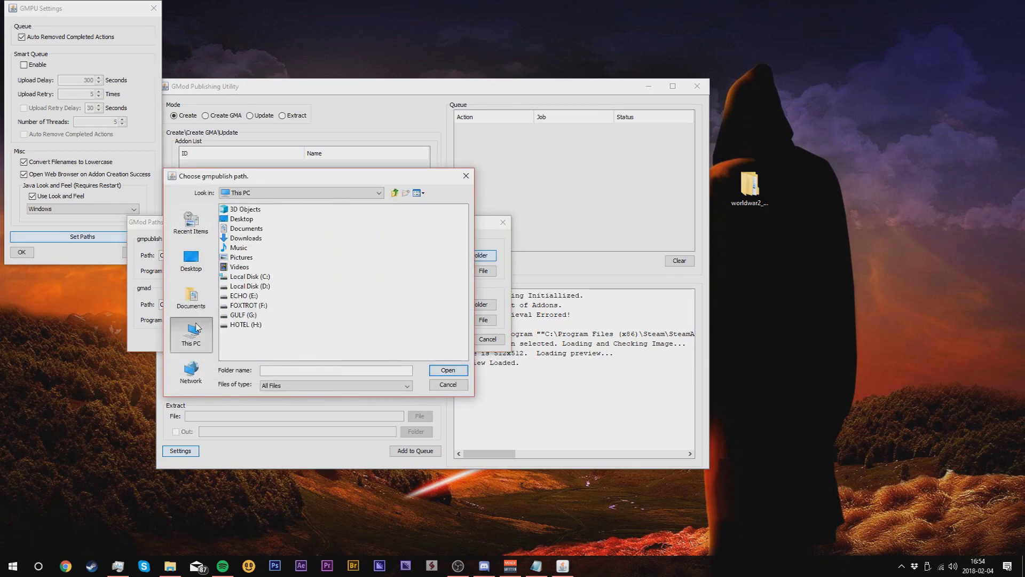
{"action": "left_click", "coordinate": [243, 306]}
{"action": "double_click", "coordinate": [243, 307]}
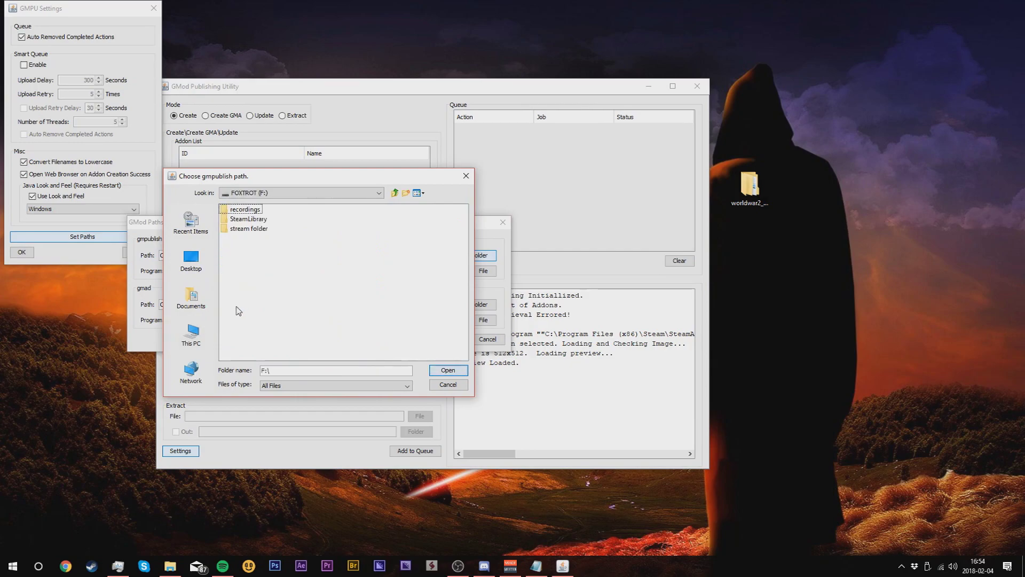
{"action": "double_click", "coordinate": [245, 221]}
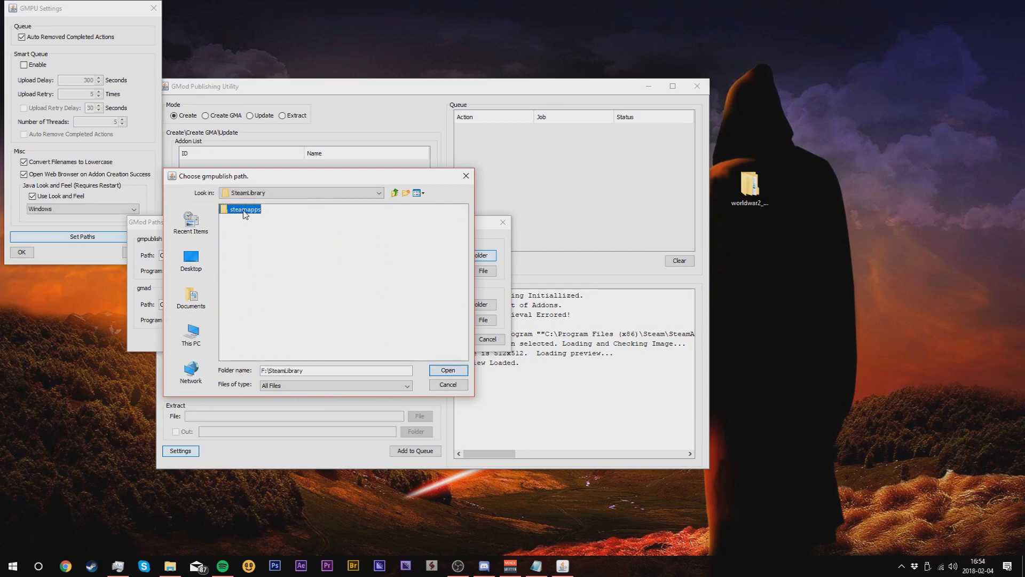
{"action": "double_click", "coordinate": [243, 210]}
{"action": "left_click", "coordinate": [242, 211]}
{"action": "double_click", "coordinate": [243, 210]}
{"action": "double_click", "coordinate": [237, 228]}
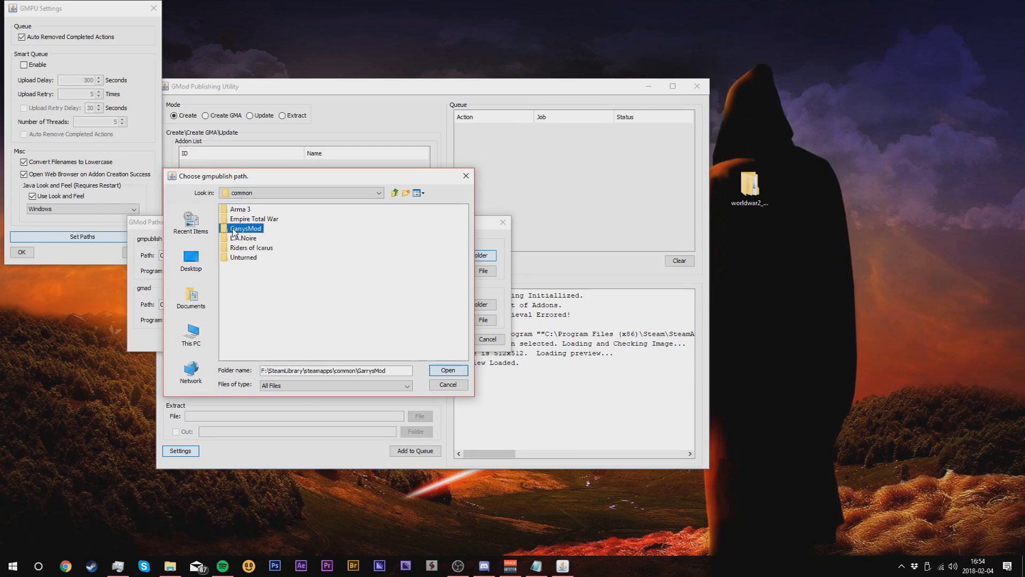
Choose the bin folder inside GarrysMod as the gmpublish path
{"action": "left_click", "coordinate": [235, 219]}
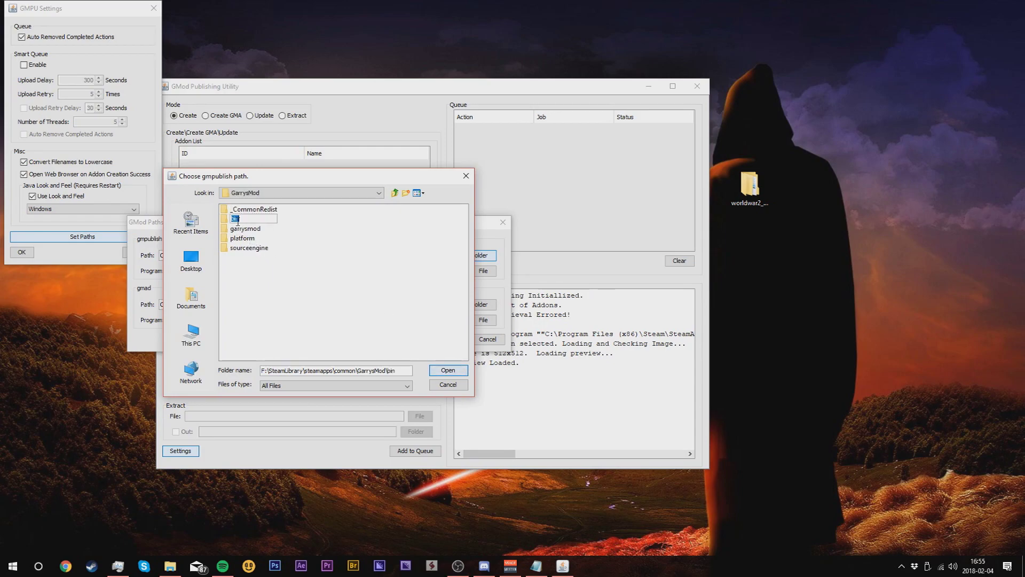
{"action": "double_click", "coordinate": [224, 219]}
{"action": "left_click", "coordinate": [222, 219]}
{"action": "left_click", "coordinate": [264, 252]}
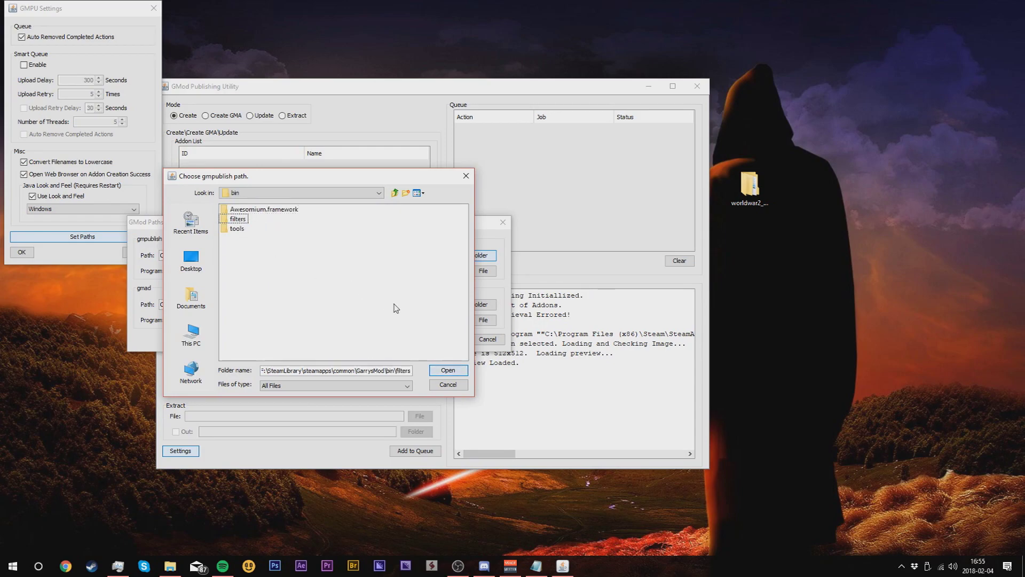
{"action": "left_click", "coordinate": [394, 193]}
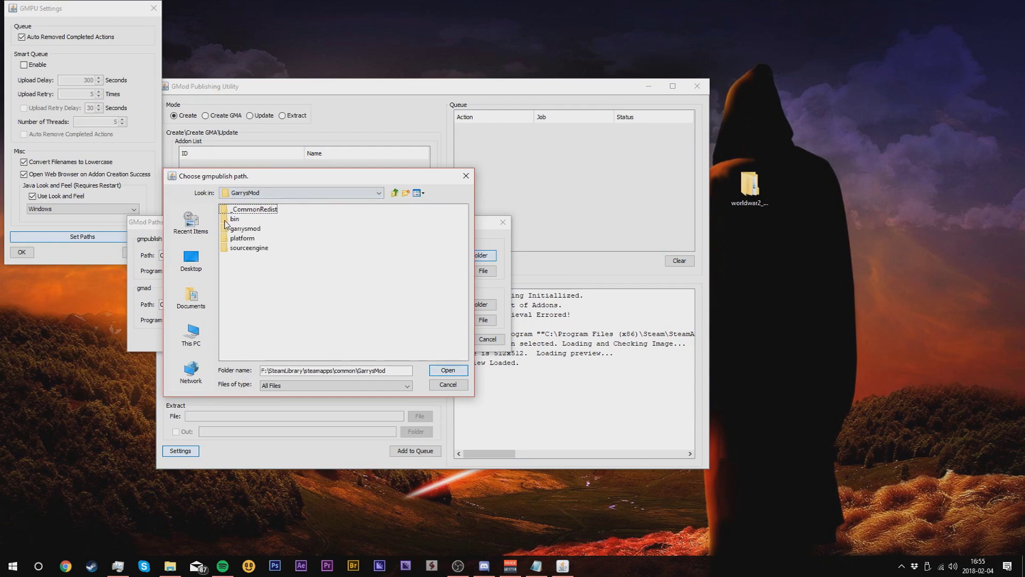
{"action": "left_click", "coordinate": [448, 370]}
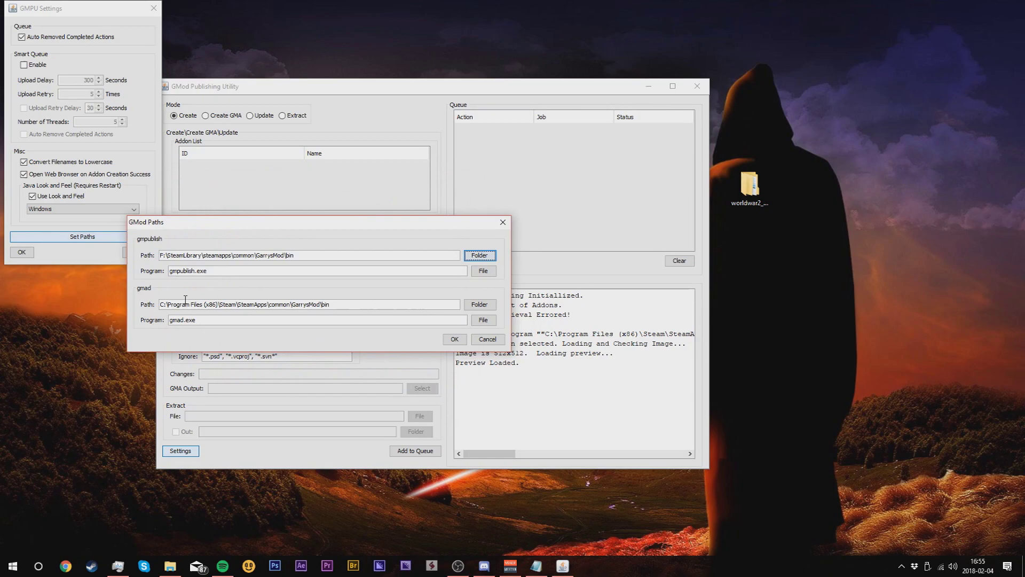
Set the gmad path to F:\SteamLibrary\steamapps\common\GarrysMod\bin and save the path and utility settings
{"action": "left_click", "coordinate": [480, 305]}
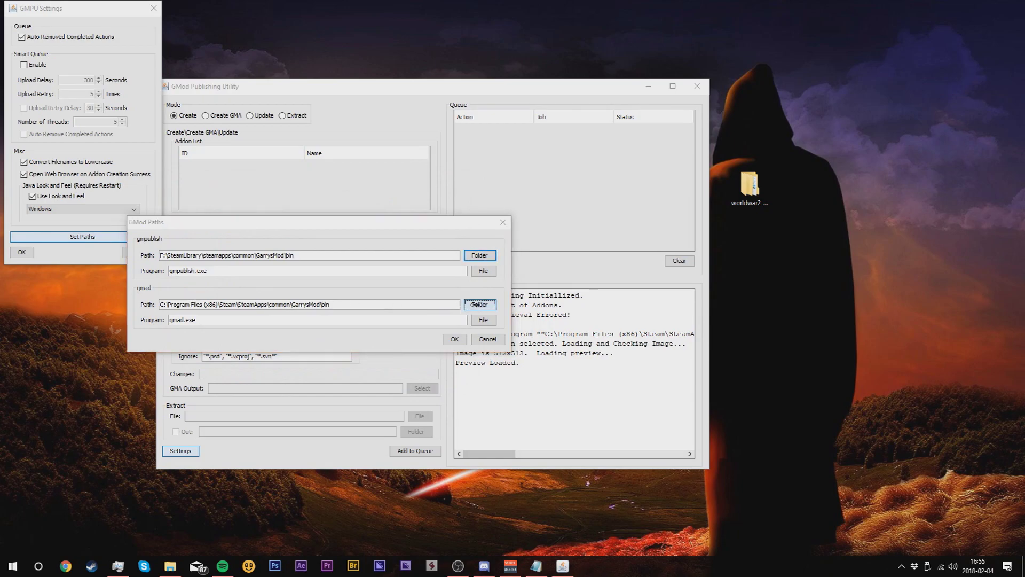
{"action": "left_click", "coordinate": [235, 220]}
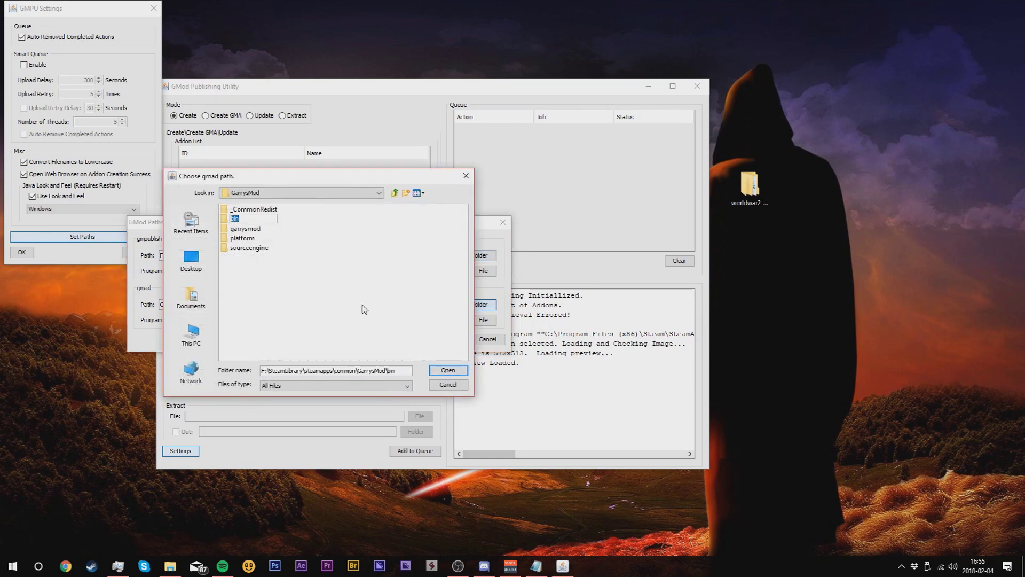
{"action": "left_click", "coordinate": [447, 370]}
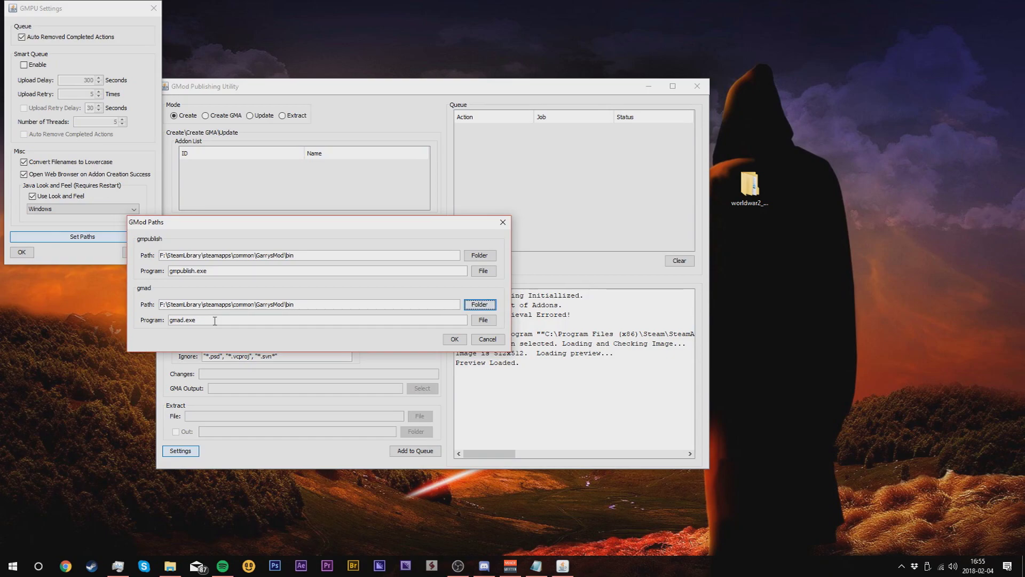
{"action": "left_click", "coordinate": [453, 339]}
{"action": "left_click", "coordinate": [30, 255]}
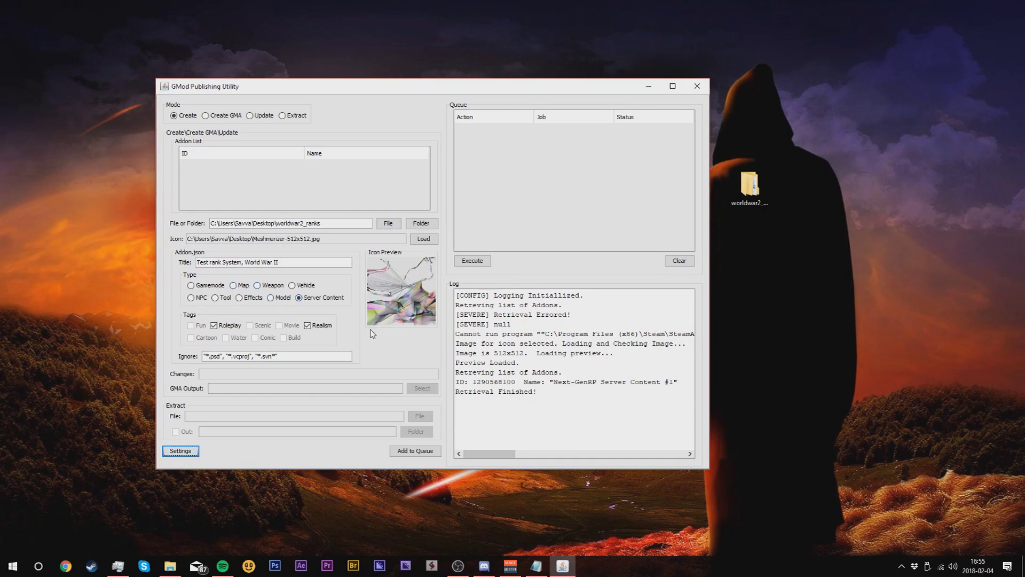
Queue the addon creation, execute it to upload the addon, and close the browser window it opens
{"action": "left_click", "coordinate": [415, 450]}
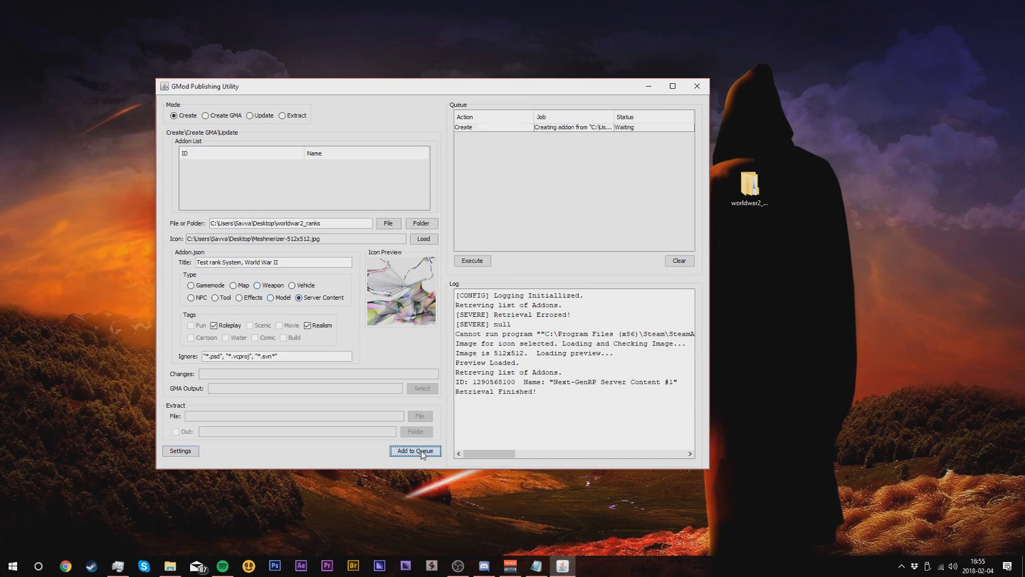
{"action": "left_click", "coordinate": [623, 128]}
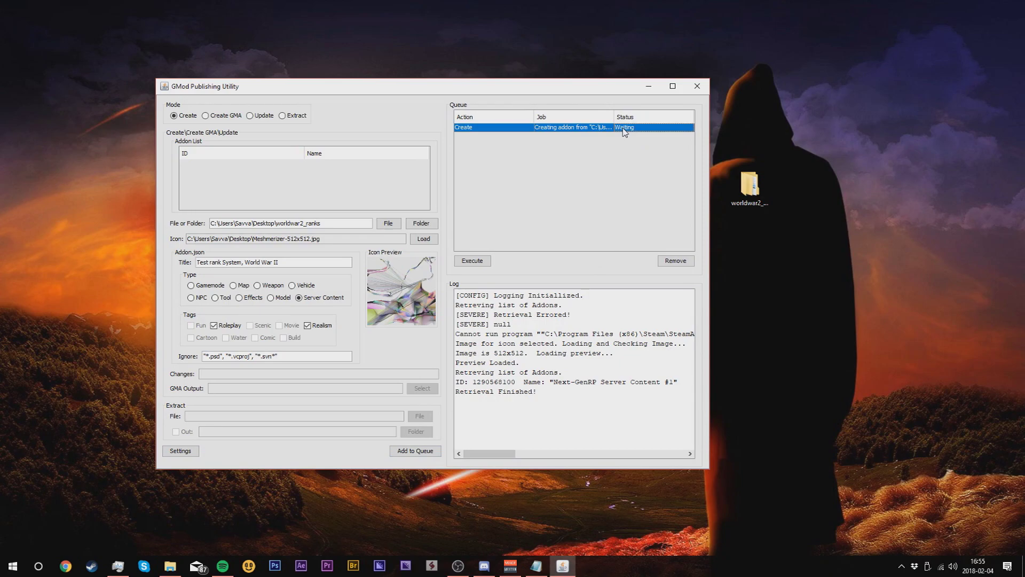
{"action": "left_click", "coordinate": [484, 264]}
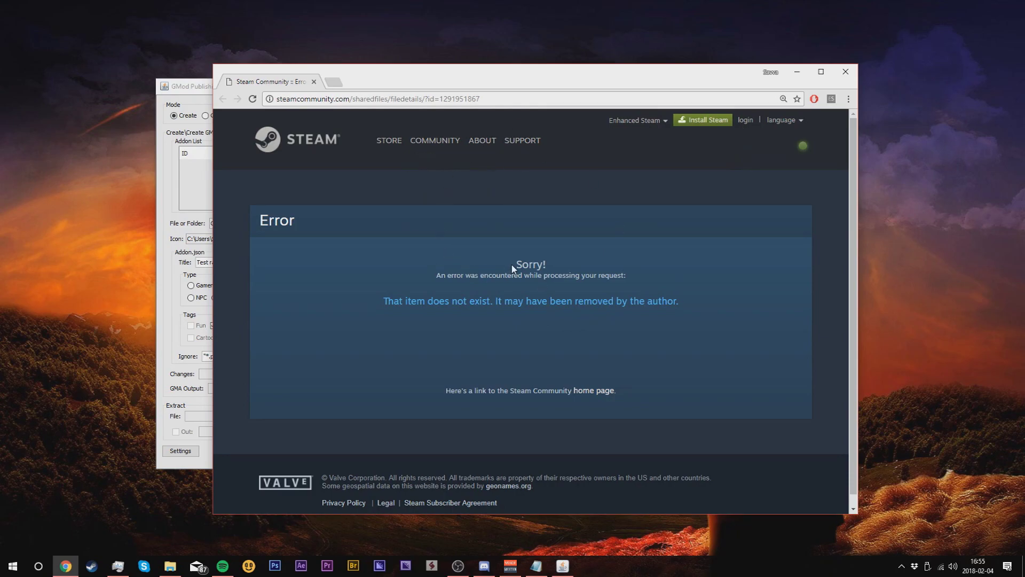
{"action": "left_click", "coordinate": [846, 73]}
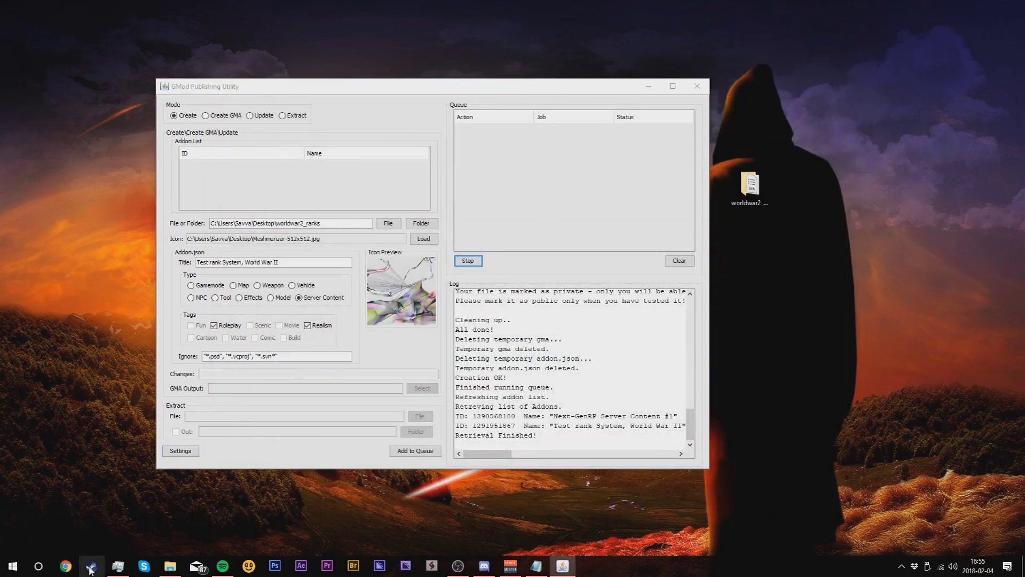
Switch to Steam, view the "Test rank System, World War II" page among the profile's Workshop items, and put the Steam windows away
{"action": "left_click", "coordinate": [92, 566]}
{"action": "left_click", "coordinate": [611, 59]}
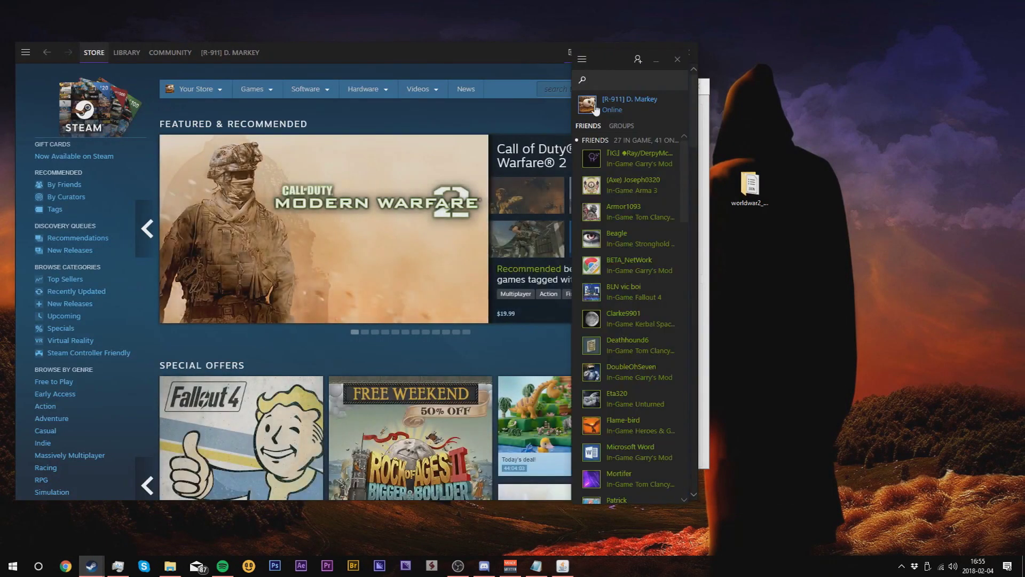
{"action": "left_click", "coordinate": [592, 108]}
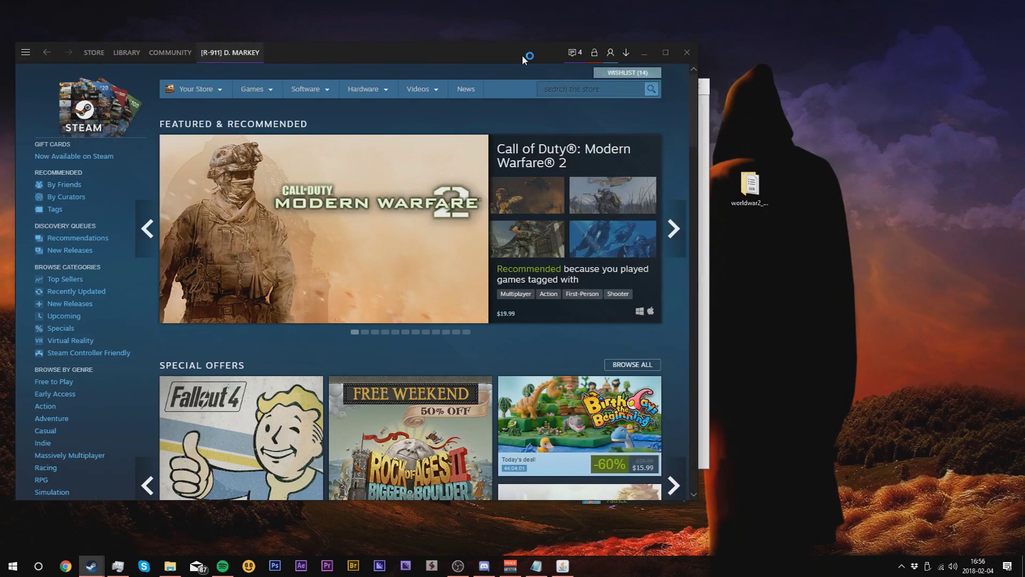
{"action": "scroll", "coordinate": [515, 203], "scroll_direction": "down", "scroll_amount": 1}
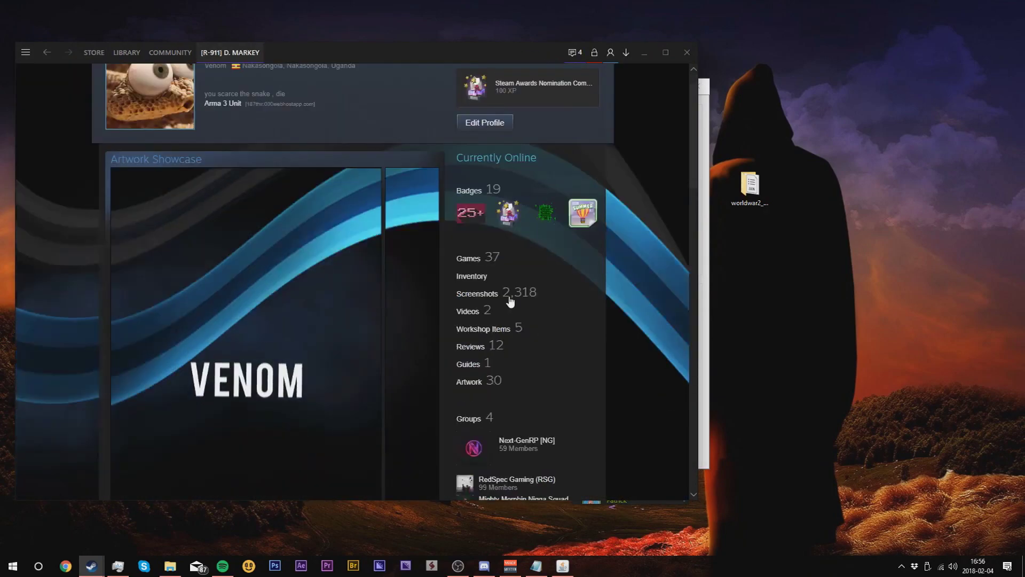
{"action": "left_click", "coordinate": [509, 331]}
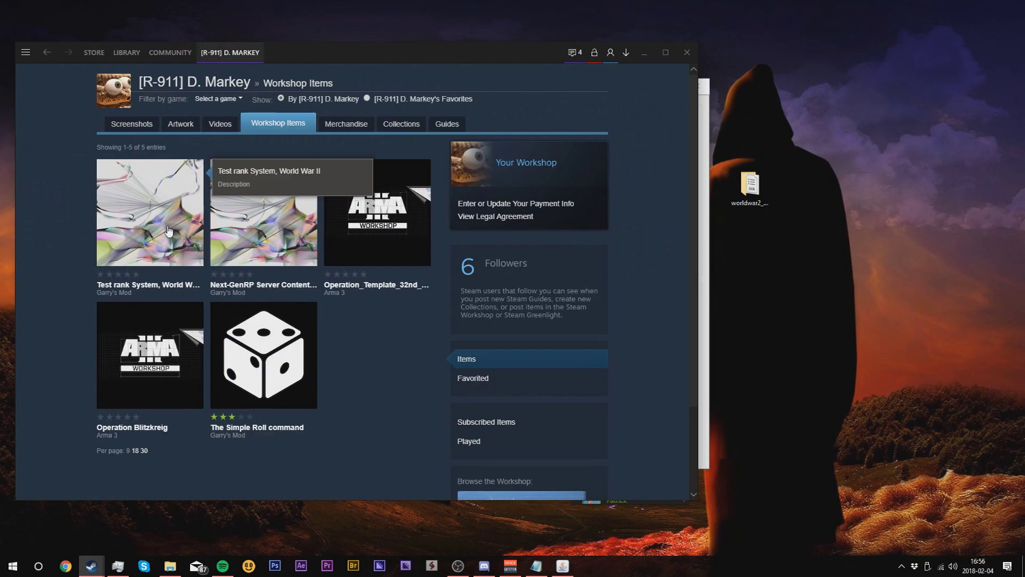
{"action": "left_click", "coordinate": [162, 229]}
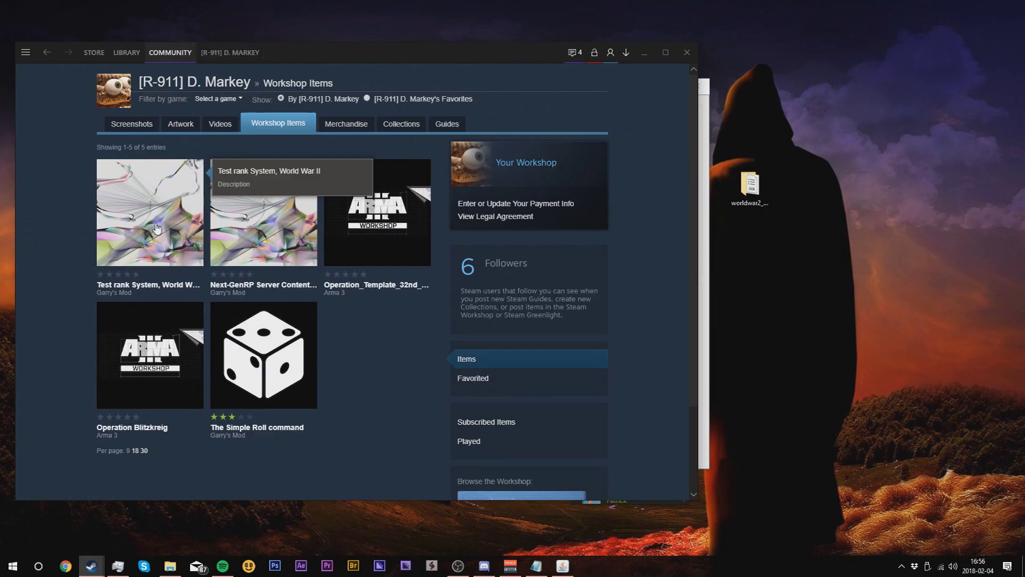
{"action": "scroll", "coordinate": [153, 219], "scroll_direction": "down", "scroll_amount": 3}
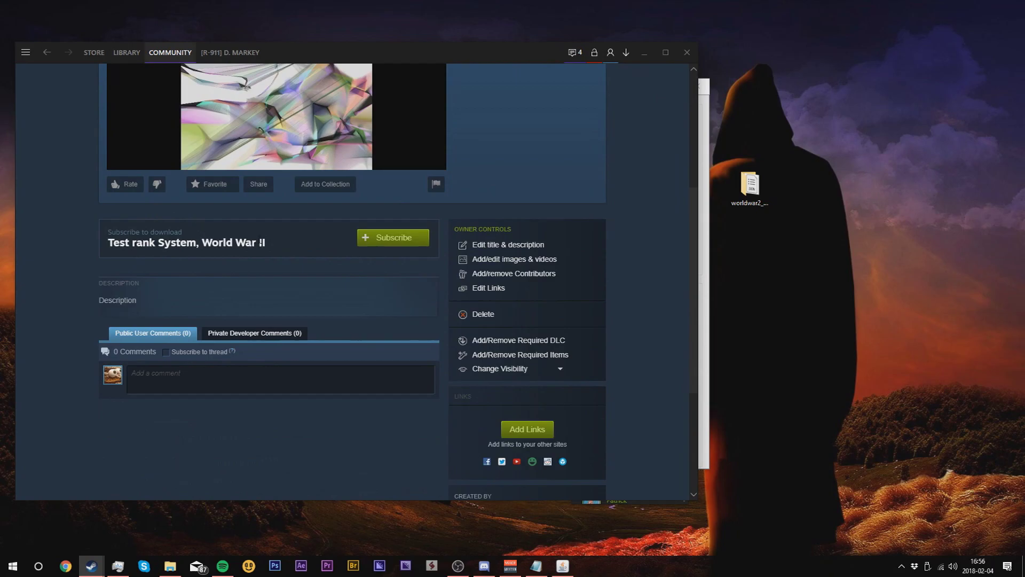
{"action": "key", "text": "super+Down"}
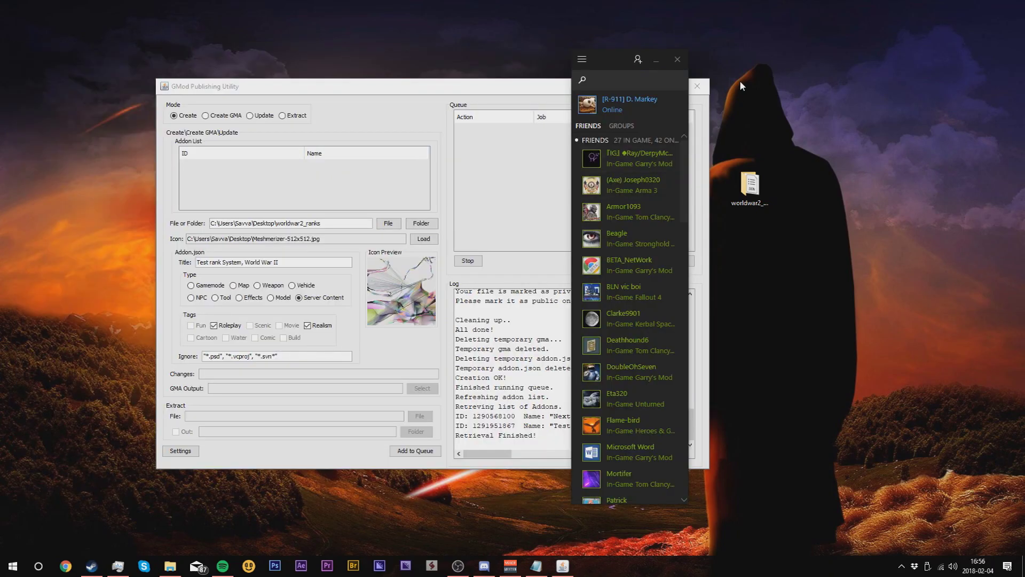
{"action": "left_click", "coordinate": [657, 60]}
Reposition the utility's window and move the worldwar2_ranks desktop folder clear of it
{"action": "left_click_drag", "start_coordinate": [591, 91], "coordinate": [613, 83]}
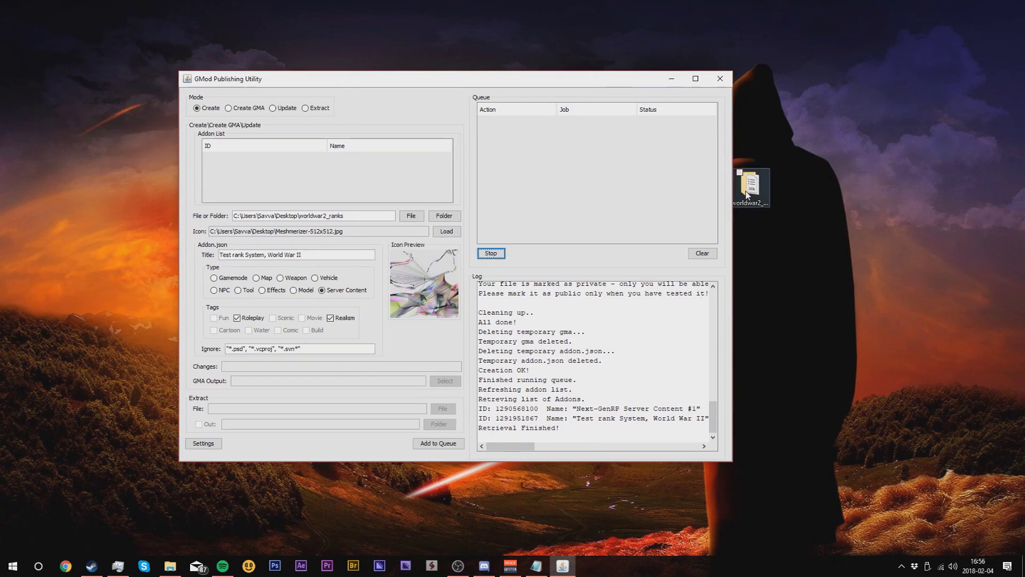
{"action": "left_click_drag", "start_coordinate": [746, 195], "coordinate": [826, 198]}
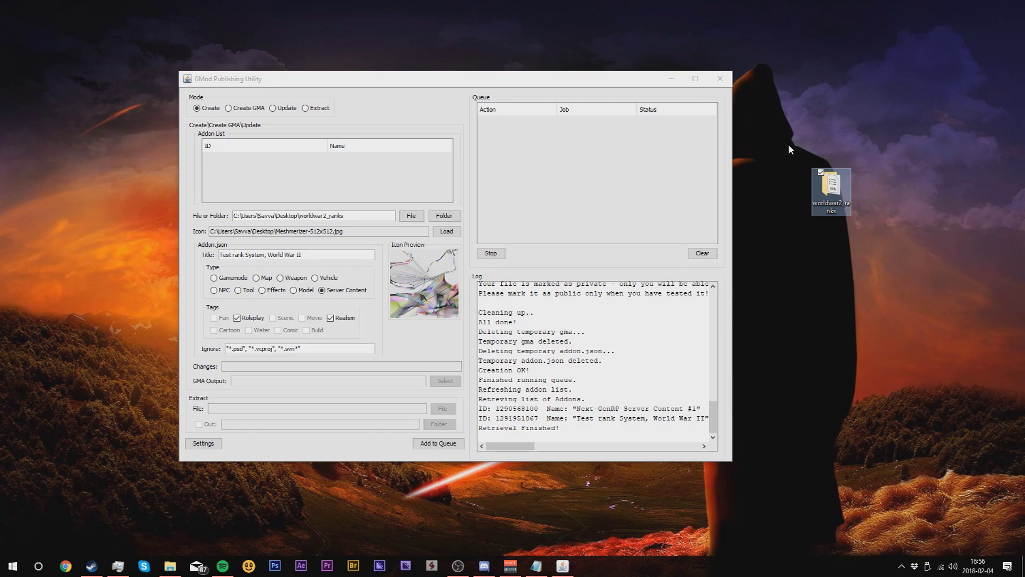
{"action": "left_click_drag", "start_coordinate": [787, 144], "coordinate": [876, 231]}
{"action": "left_click", "coordinate": [885, 255]}
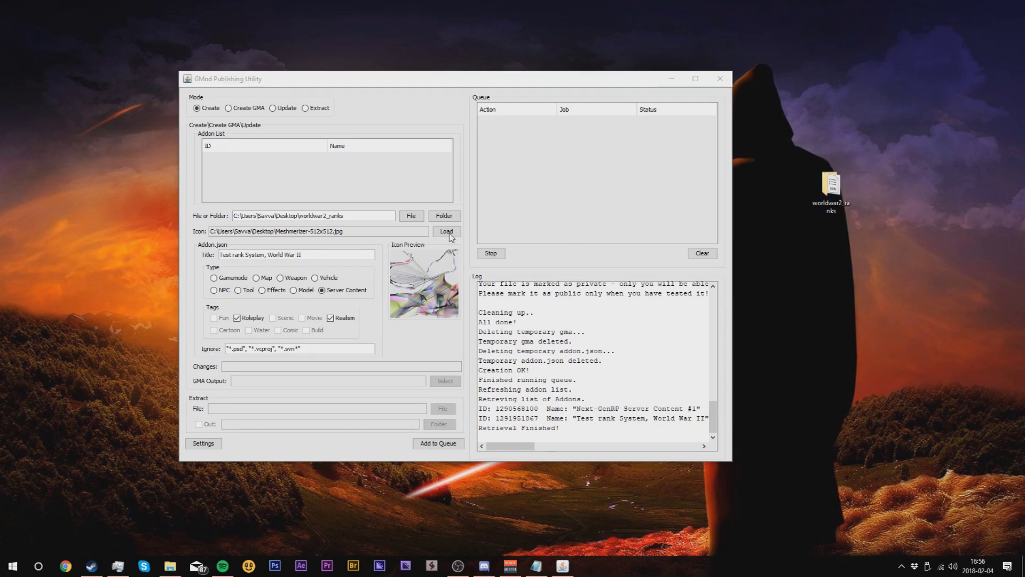